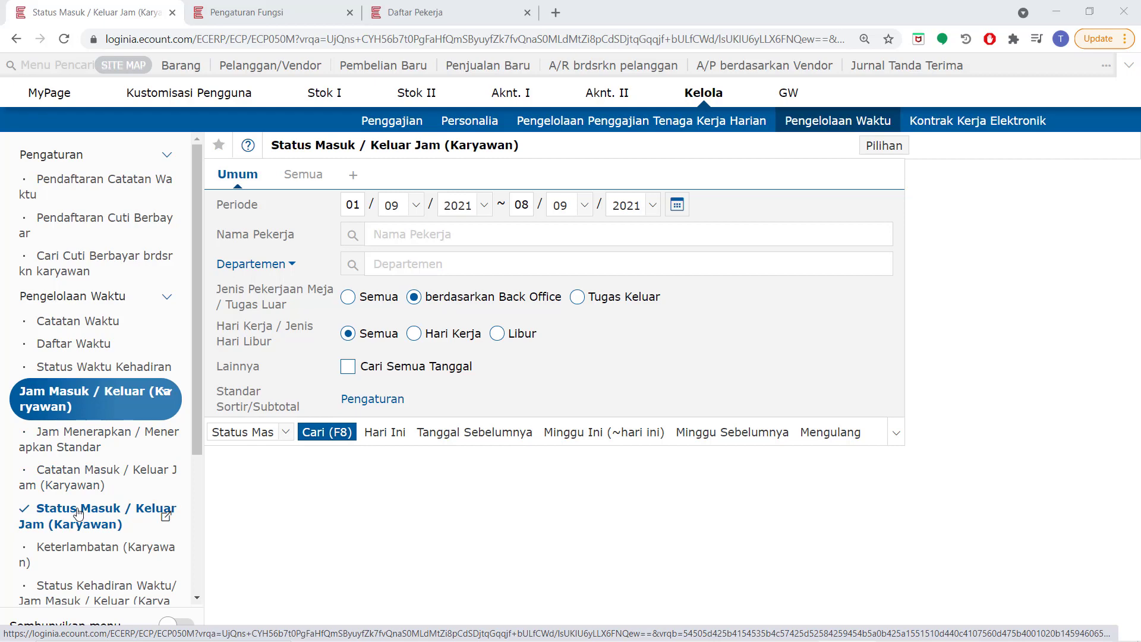
Run the employee clock-in/out status report for 01/09/2021 to 08/09/2021, sorting it by Nama Pekerja and after that by Jam Masuk
click(330, 432)
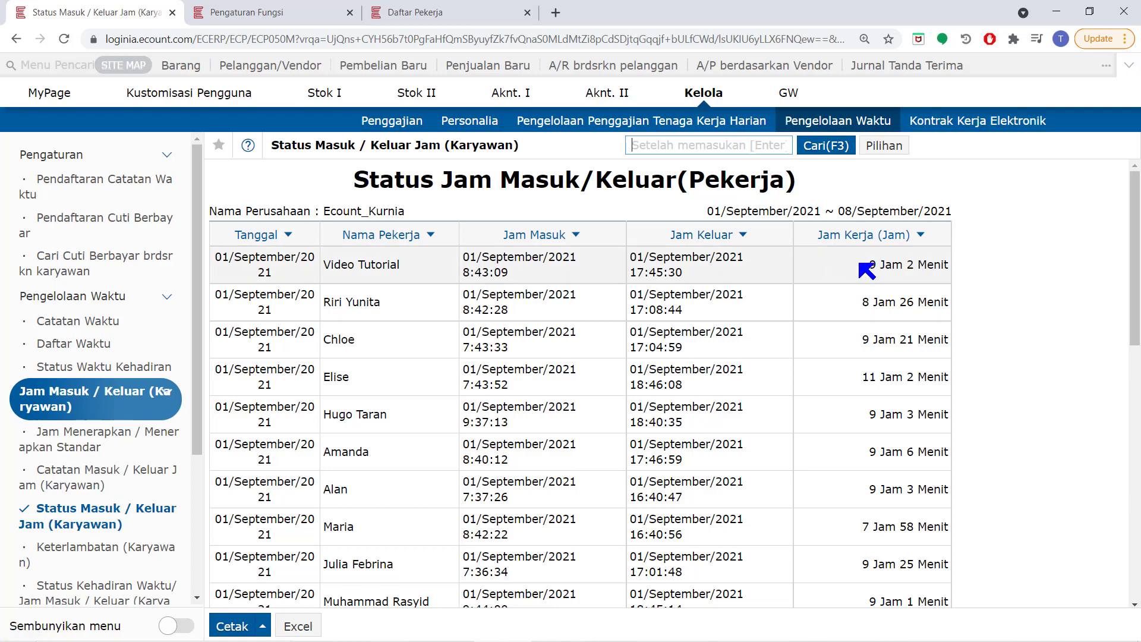
click(415, 238)
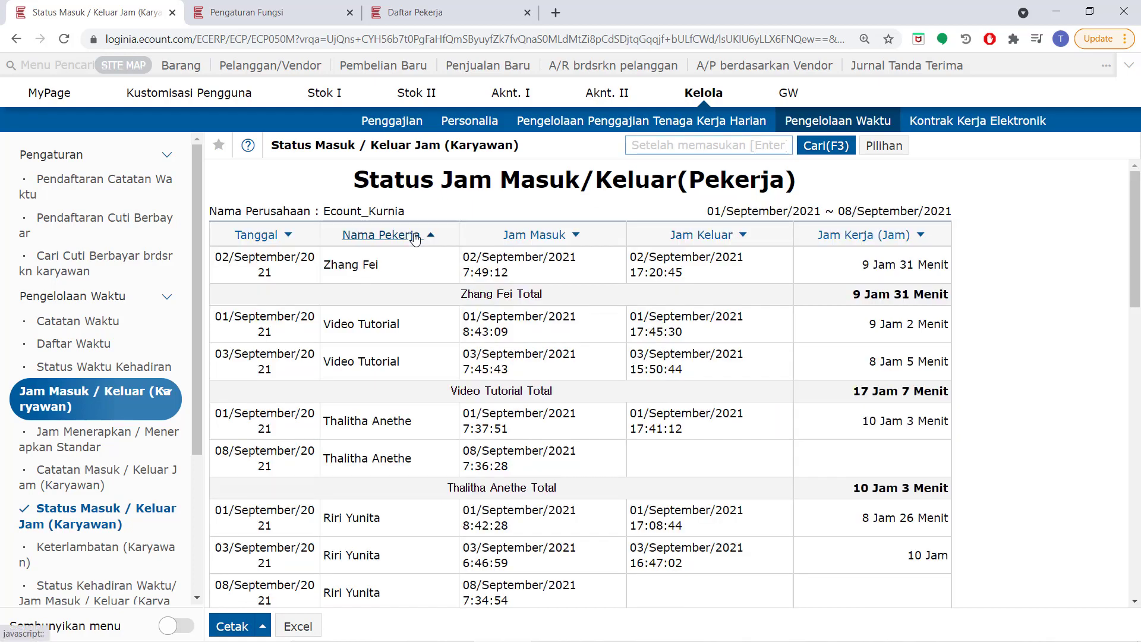
click(506, 241)
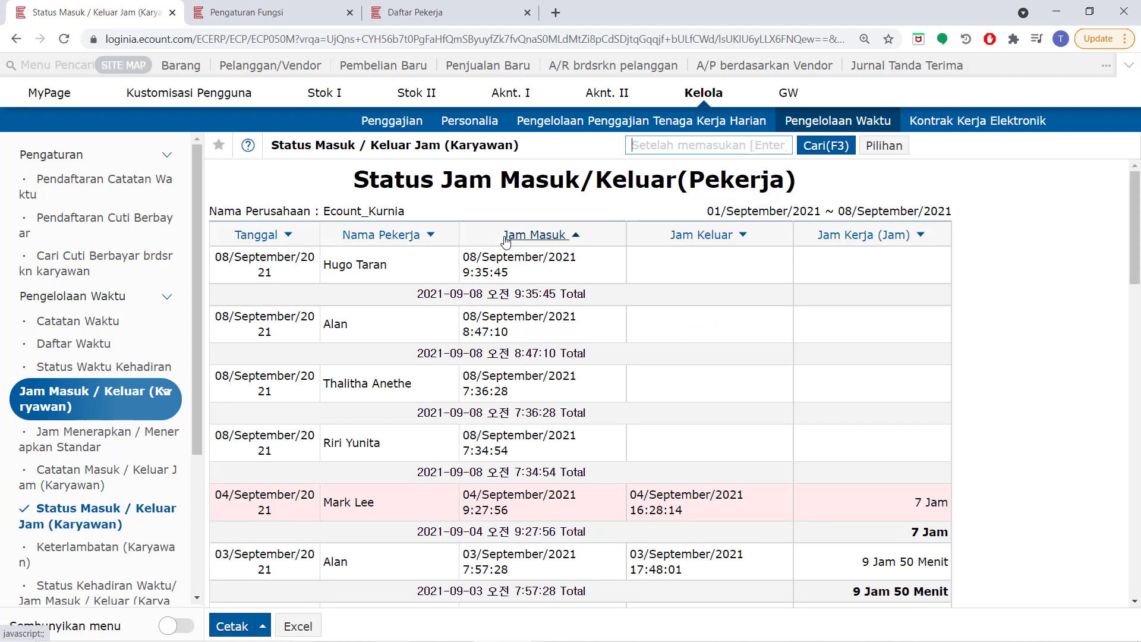
Filter the clock-in/out status report by the Sales Marketing department and run the search
click(814, 149)
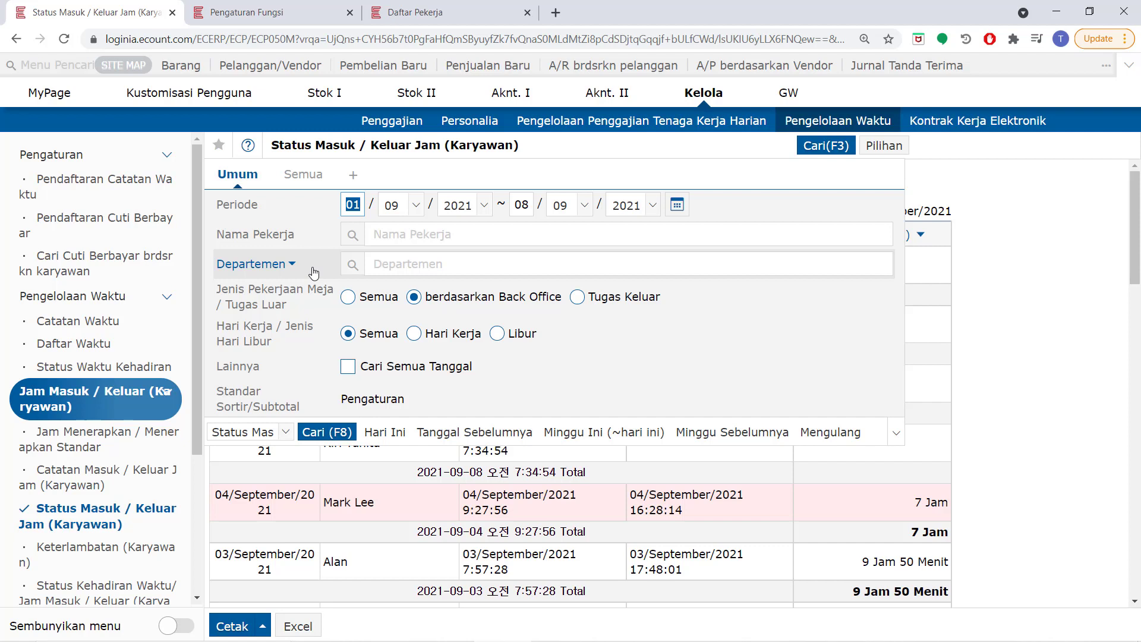
click(393, 264)
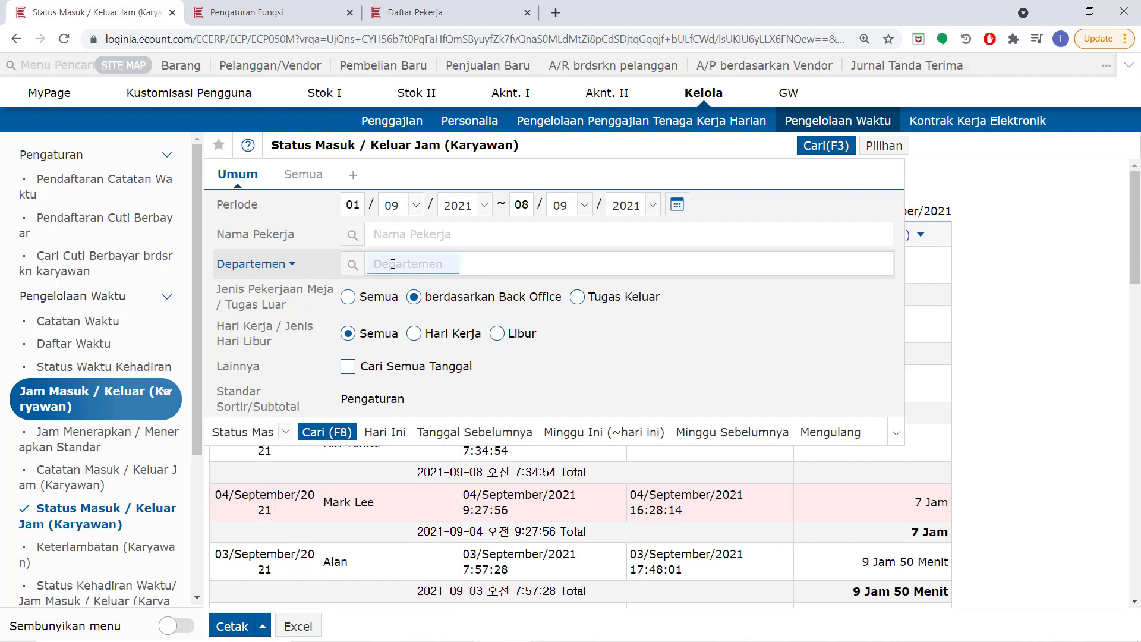
text(sales)
key(Return)
click(330, 433)
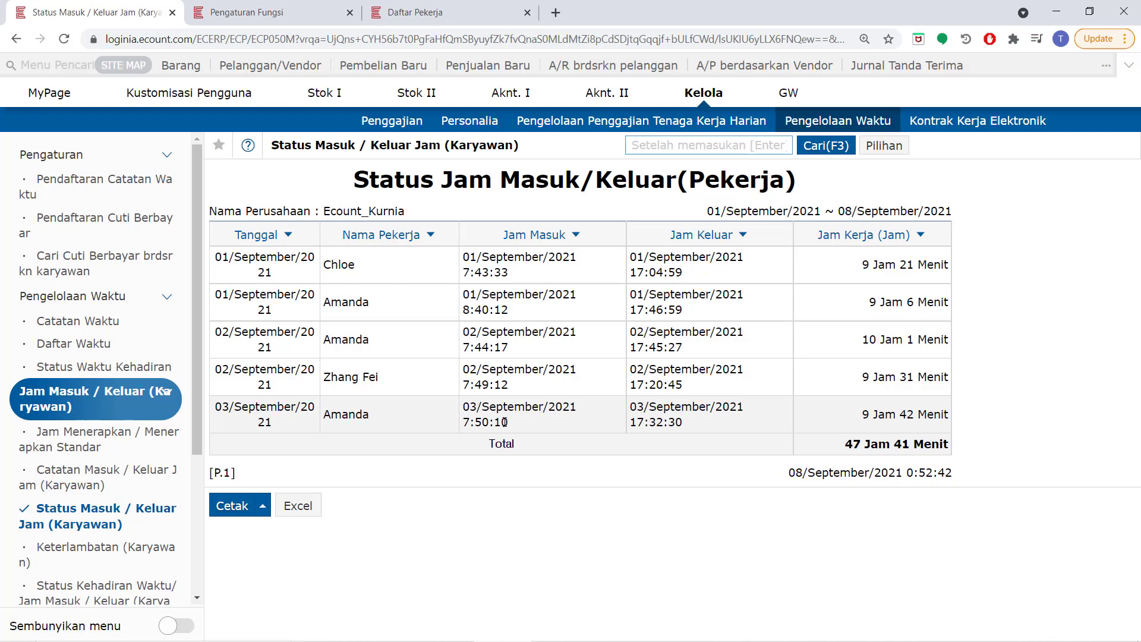
Remove the Sales Marketing department filter and search the report for Tugas Keluar records only
click(834, 147)
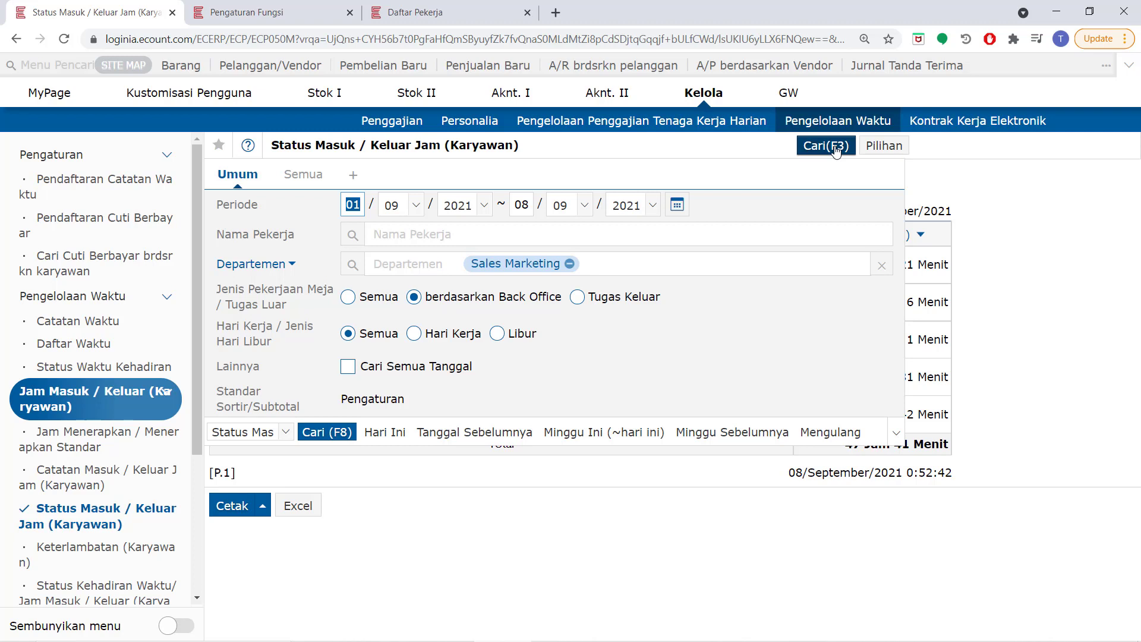
click(579, 298)
click(571, 264)
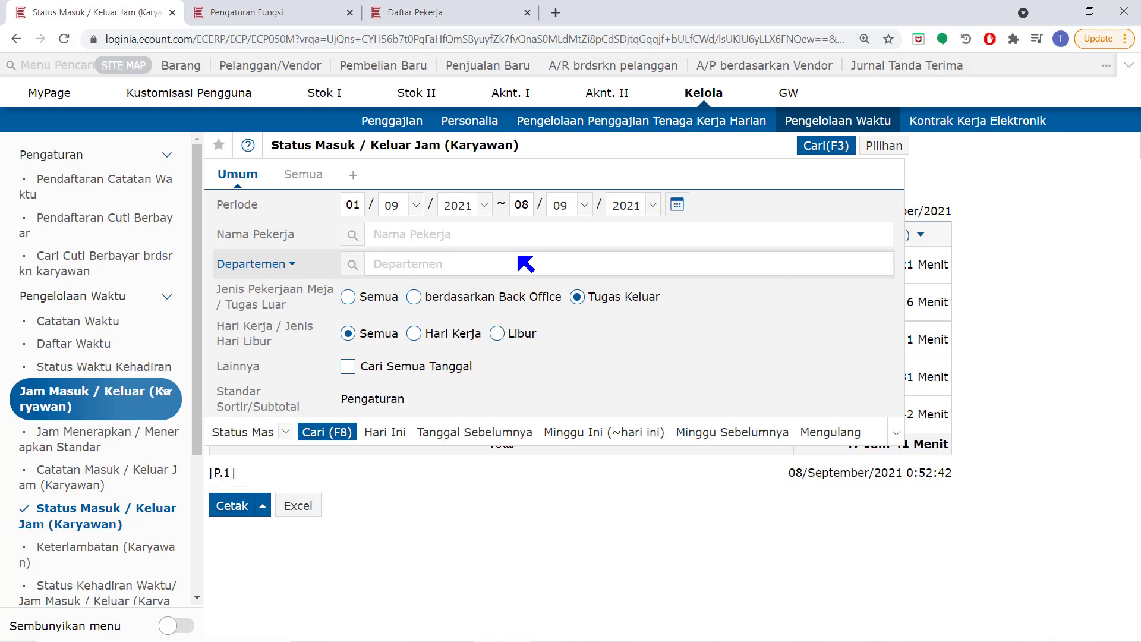
click(336, 434)
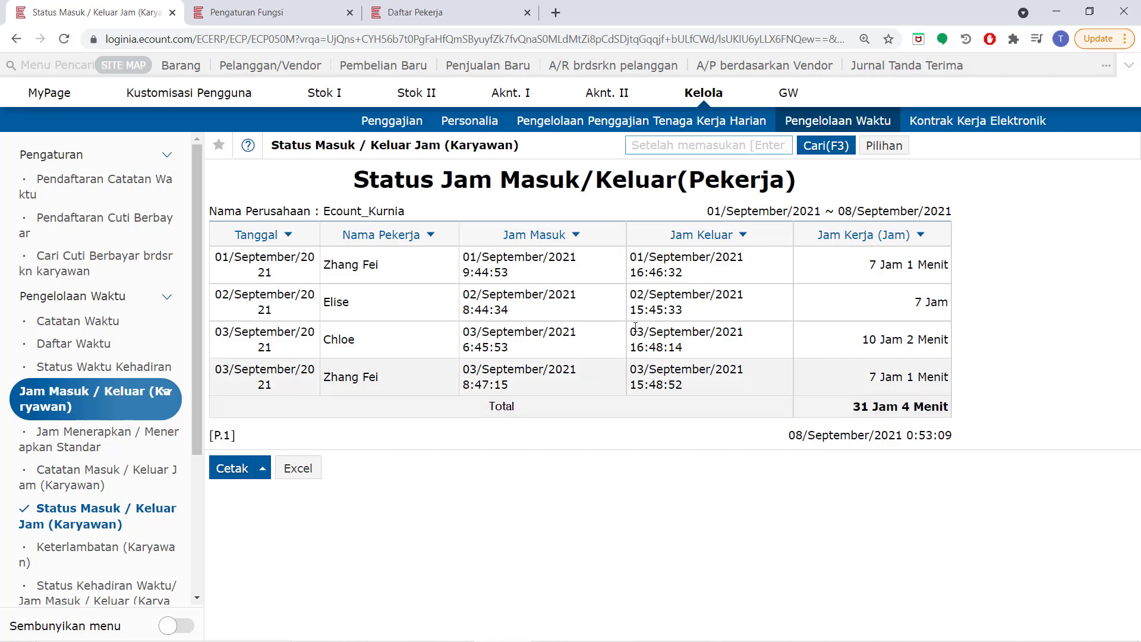
click(825, 146)
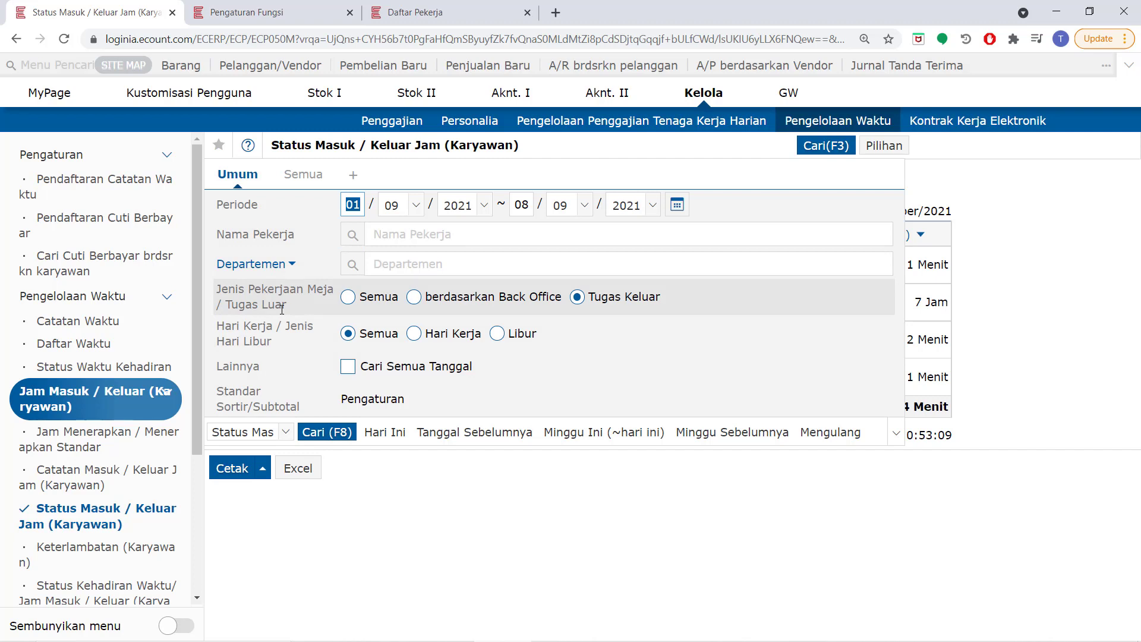
click(326, 432)
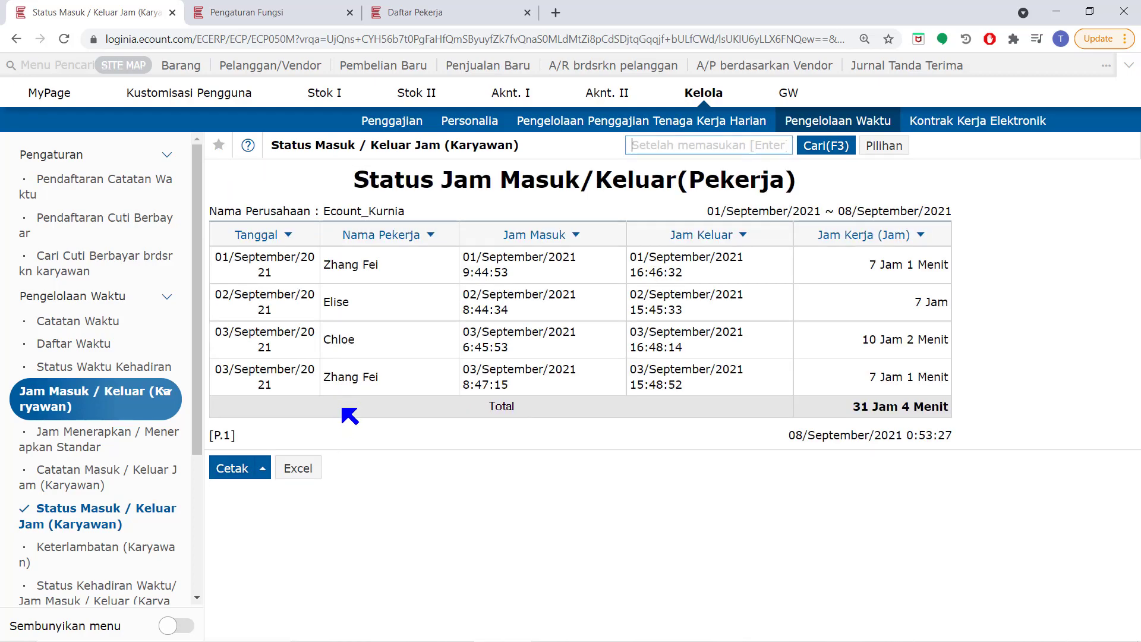
Check the report template options and rerun the status report with the Video template
click(895, 146)
mouse_move(875, 202)
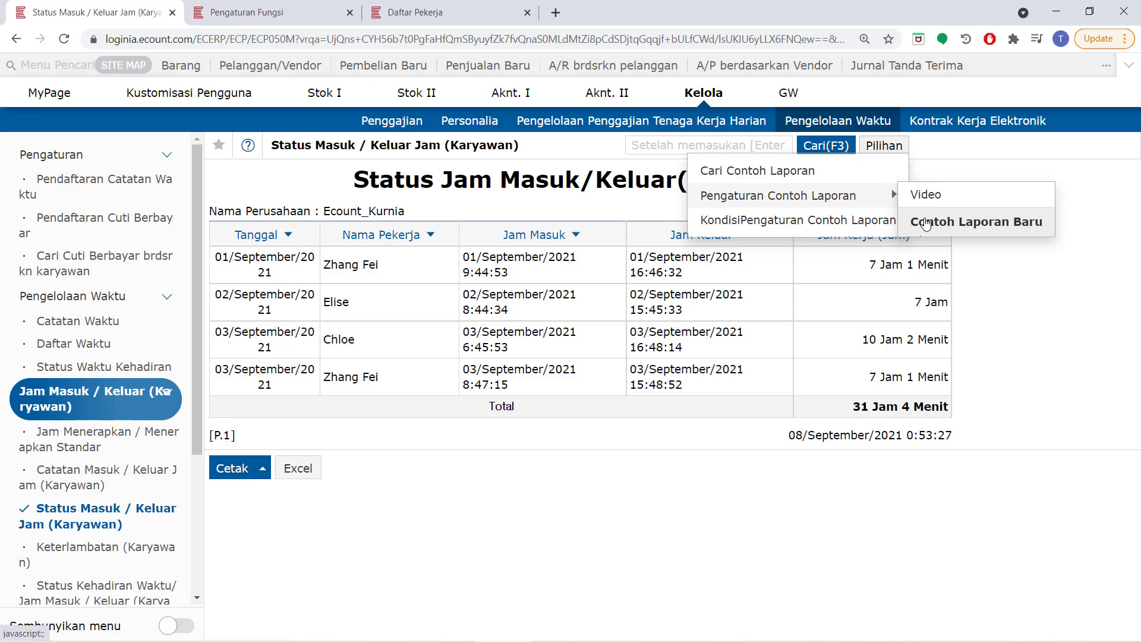
click(827, 146)
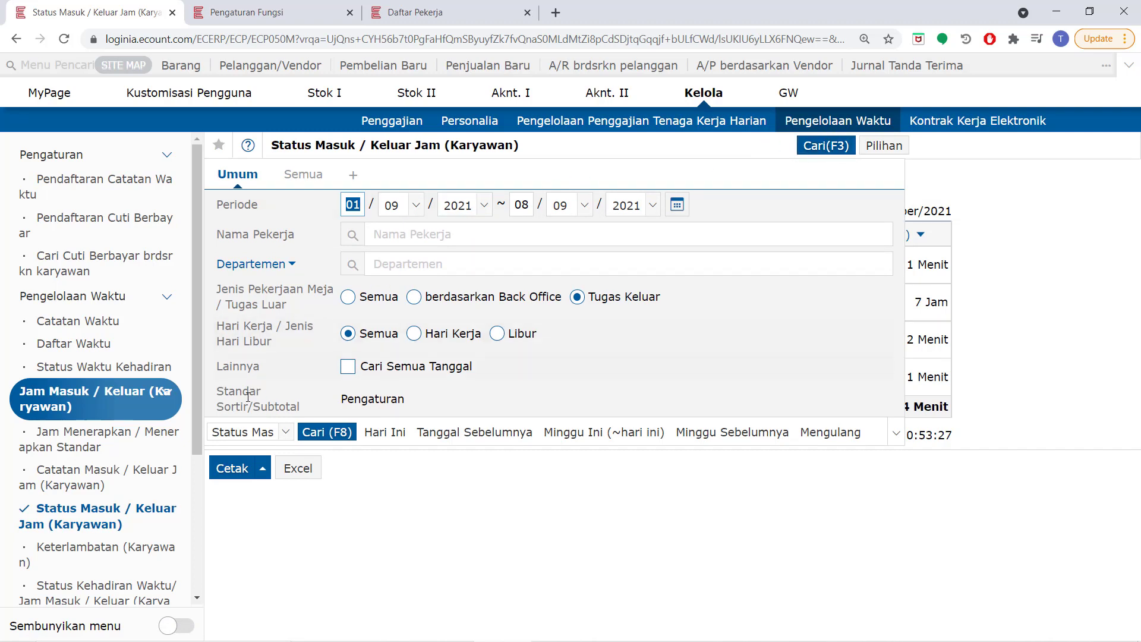
click(249, 433)
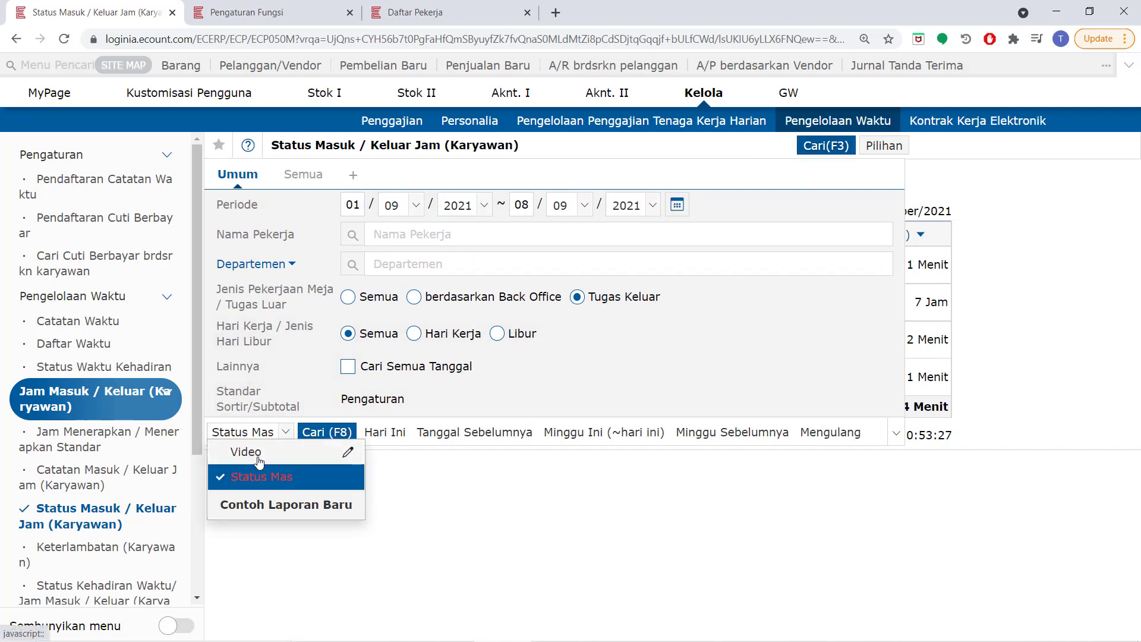
click(246, 452)
click(296, 434)
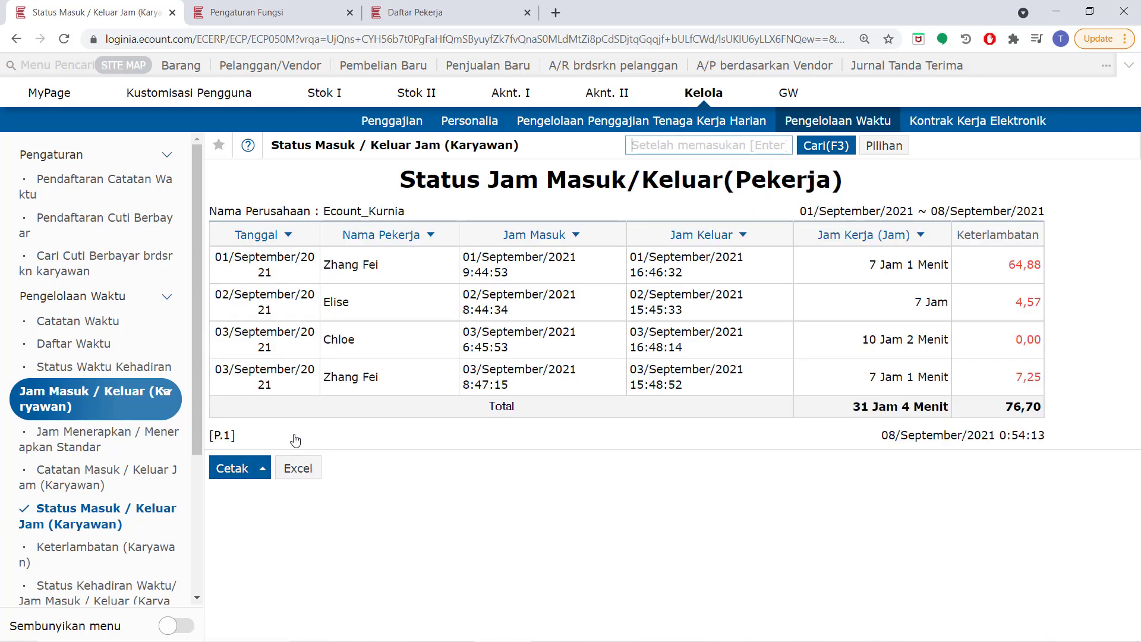
Set Jenis Pekerjaan Meja / Tugas Luar to Semua and rerun the report
click(825, 145)
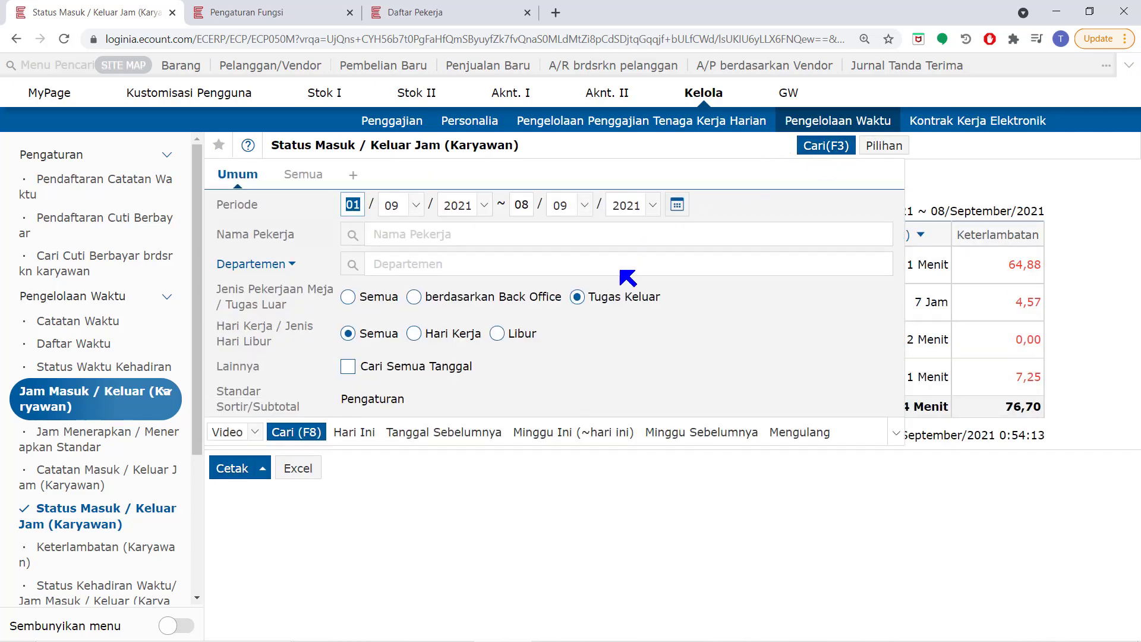
click(348, 296)
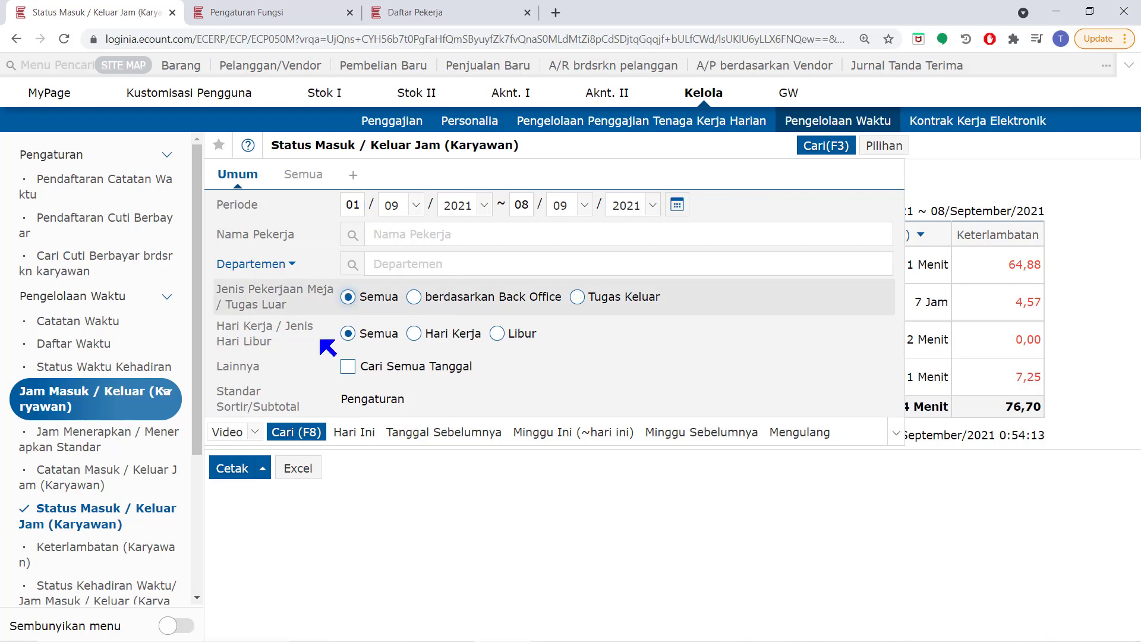
click(295, 433)
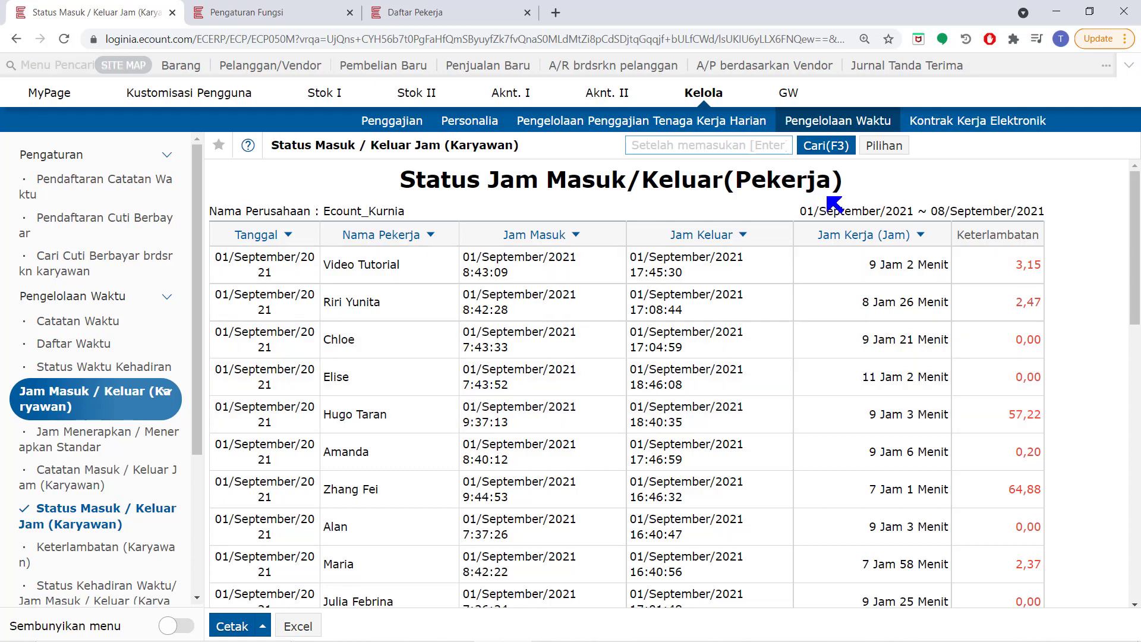
Open the Video report template's settings and review the columns that can be added beside Nama Pekerja
click(871, 149)
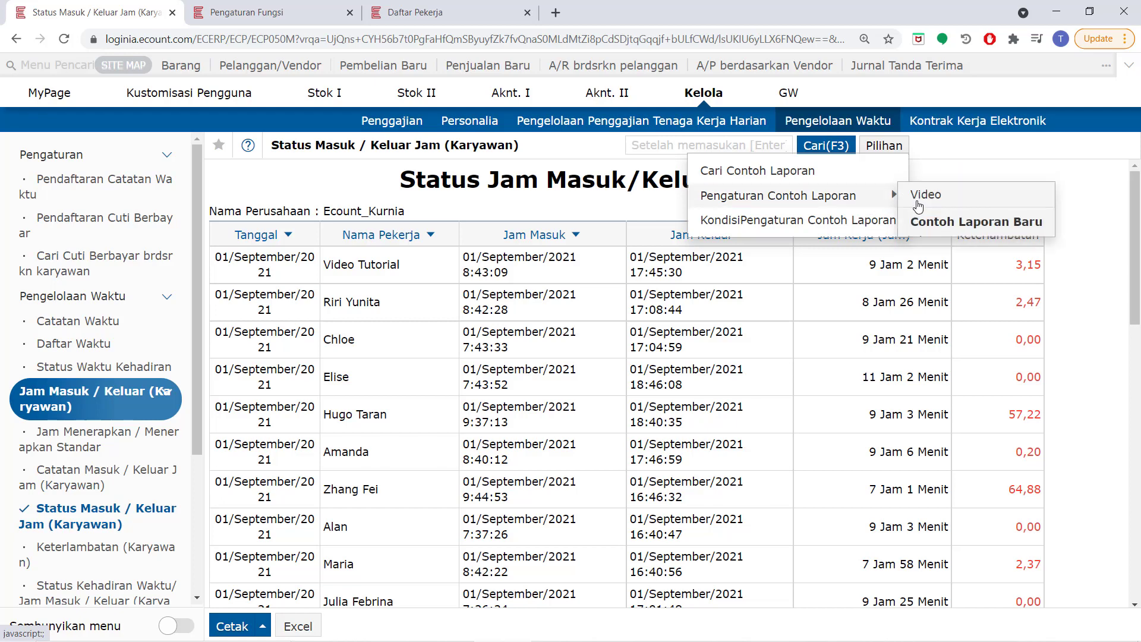
click(919, 204)
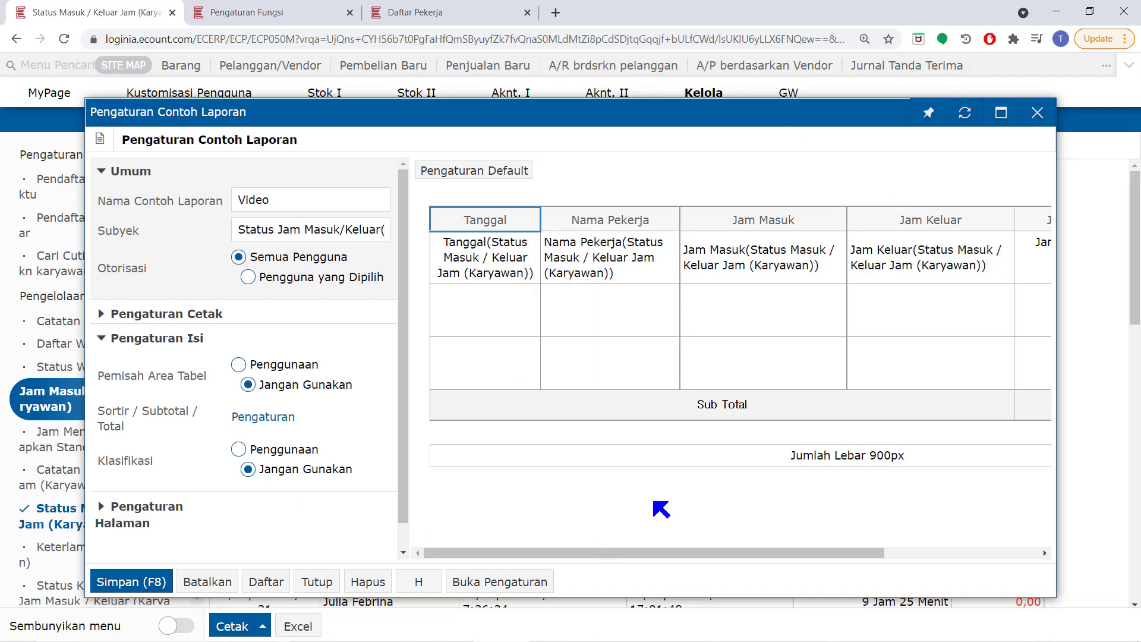
click(616, 223)
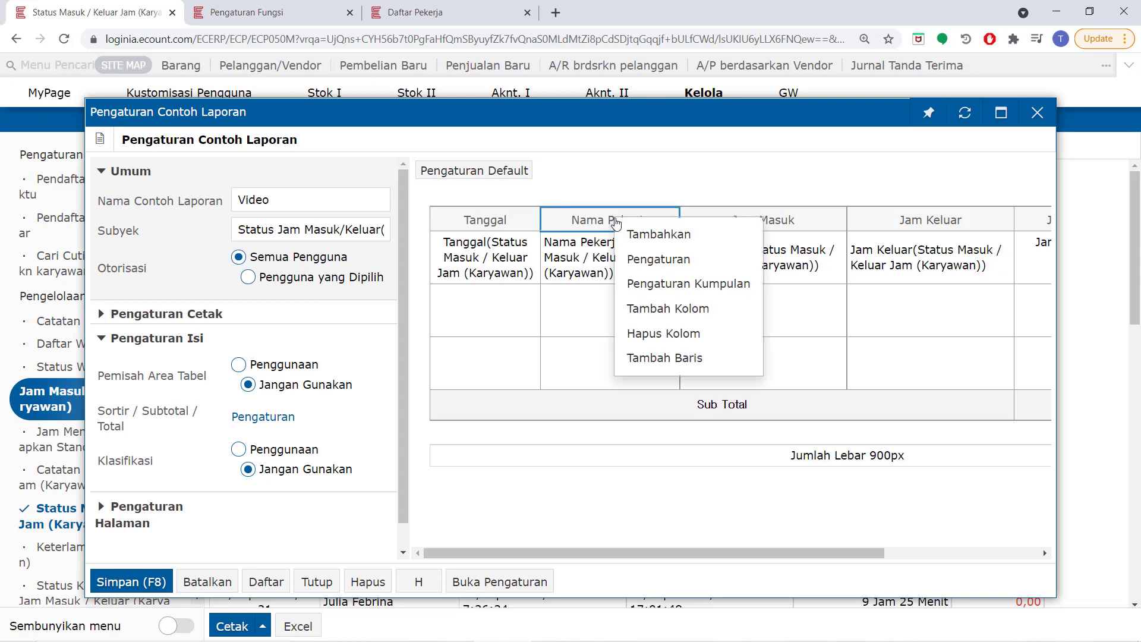
click(596, 238)
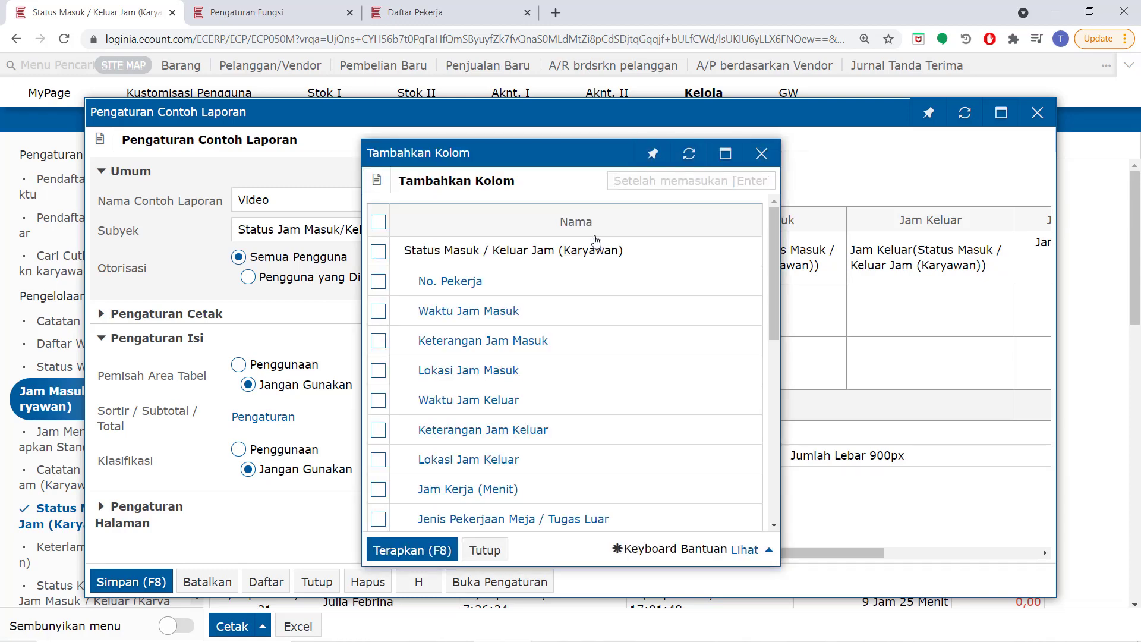
scroll(596, 240, down, 8)
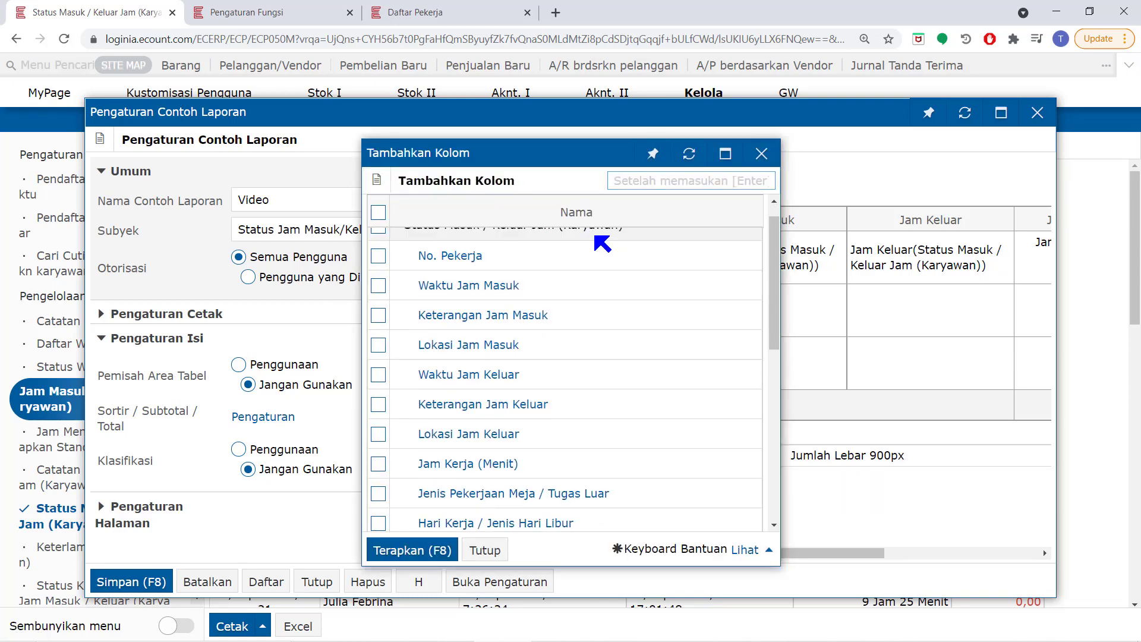
scroll(596, 237, down, 2)
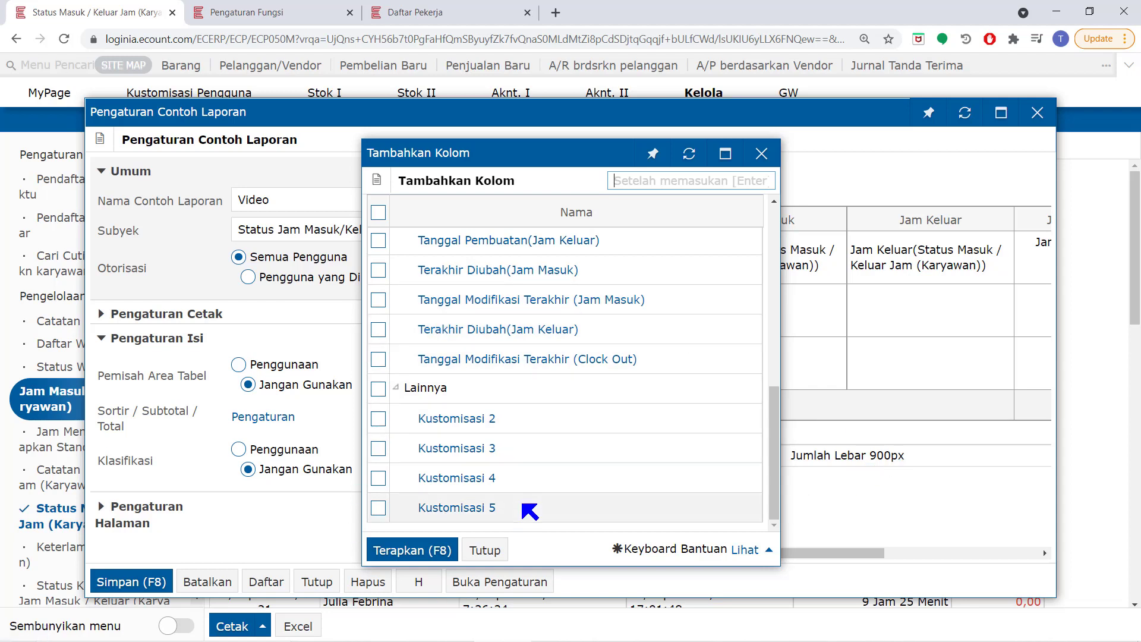
click(485, 549)
Examine the Keterlambatan column's settings and its custom formula in the Video template, closing everything without changes
drag(678, 561, 777, 563)
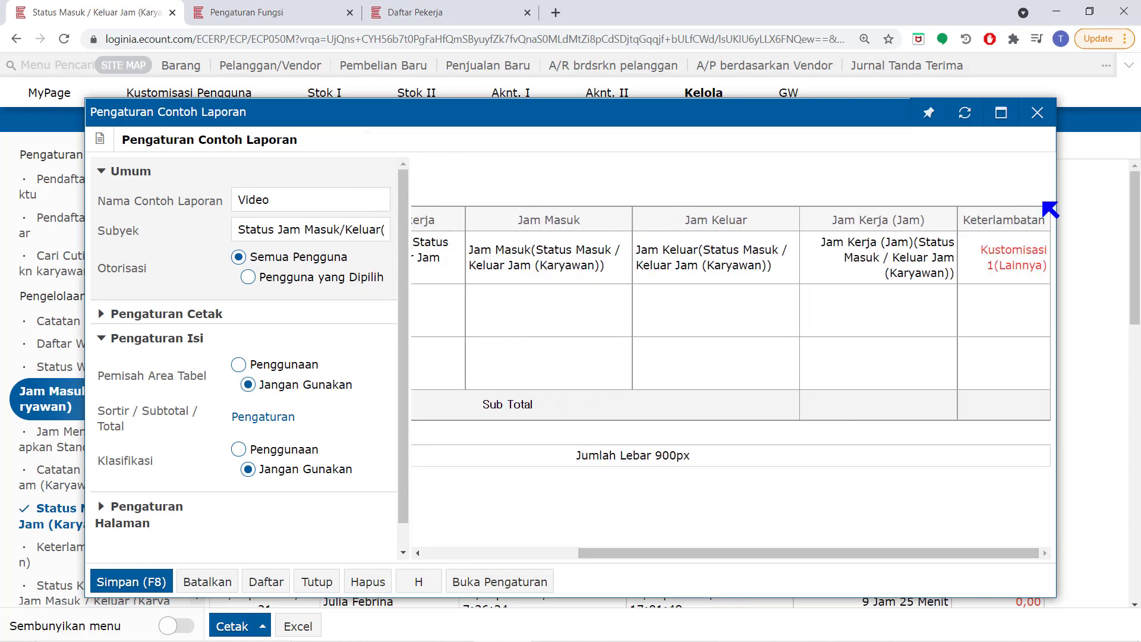
click(1013, 221)
click(905, 262)
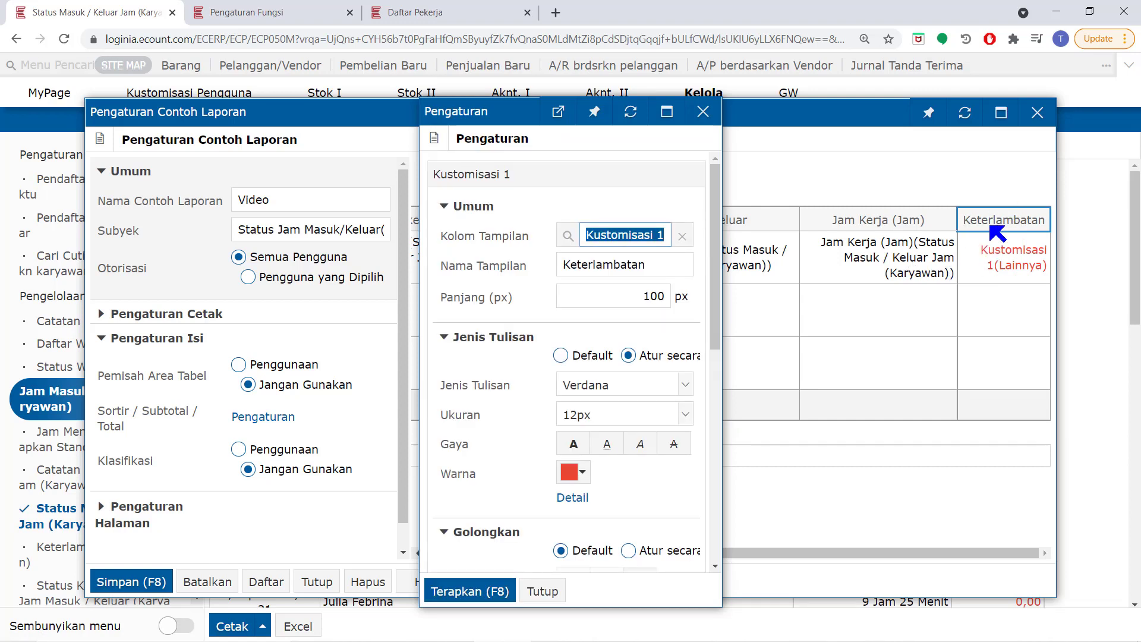
scroll(595, 394, down, 4)
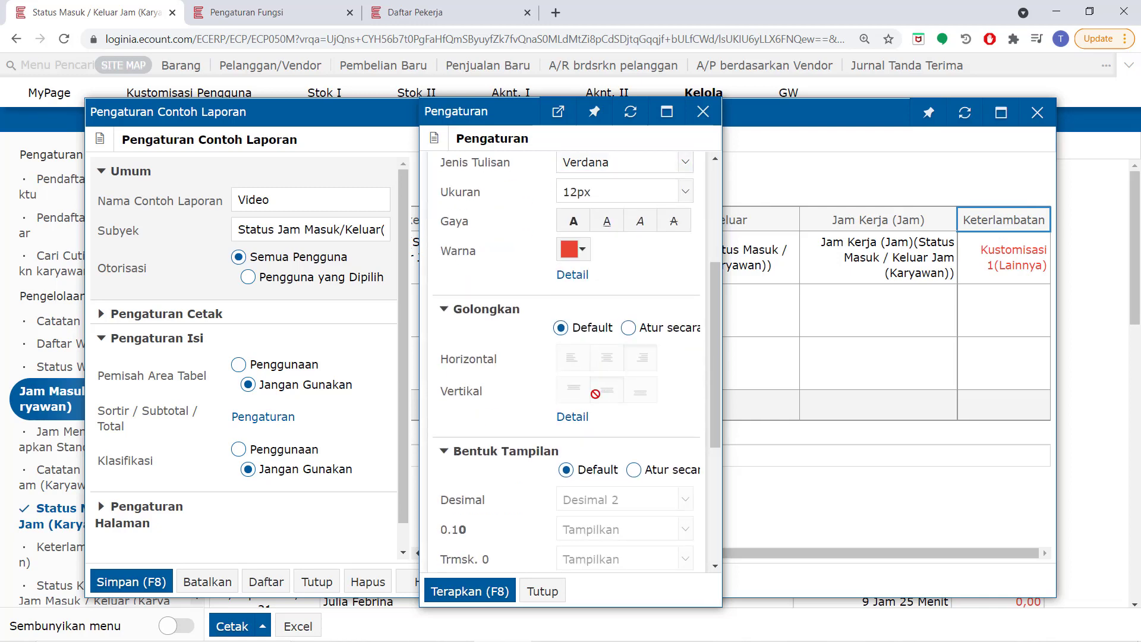
scroll(595, 394, down, 5)
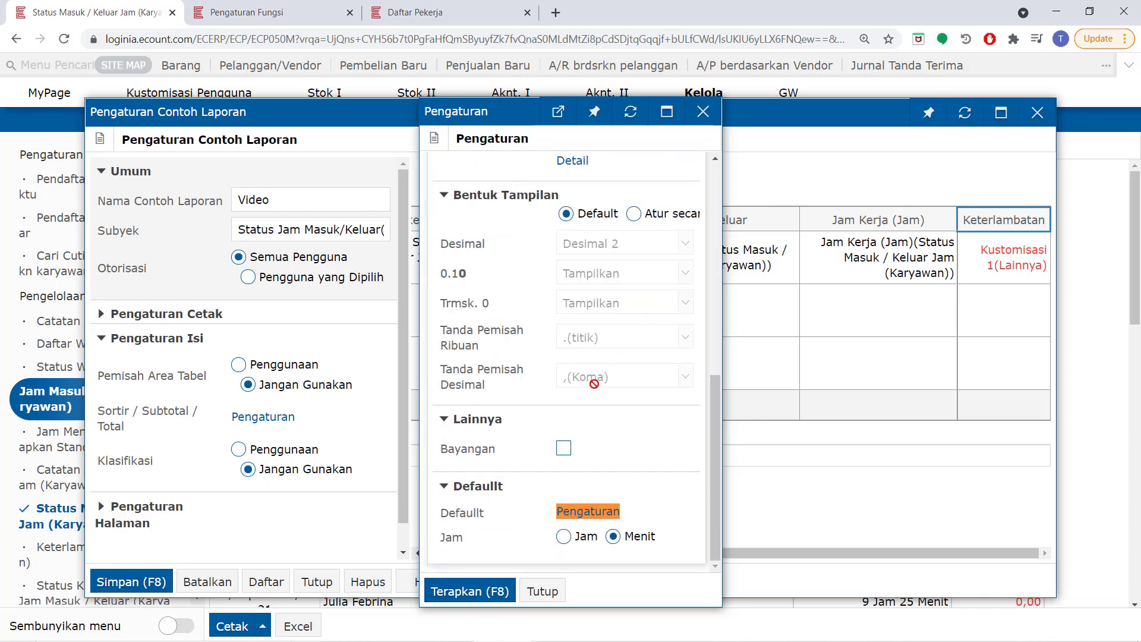
click(601, 513)
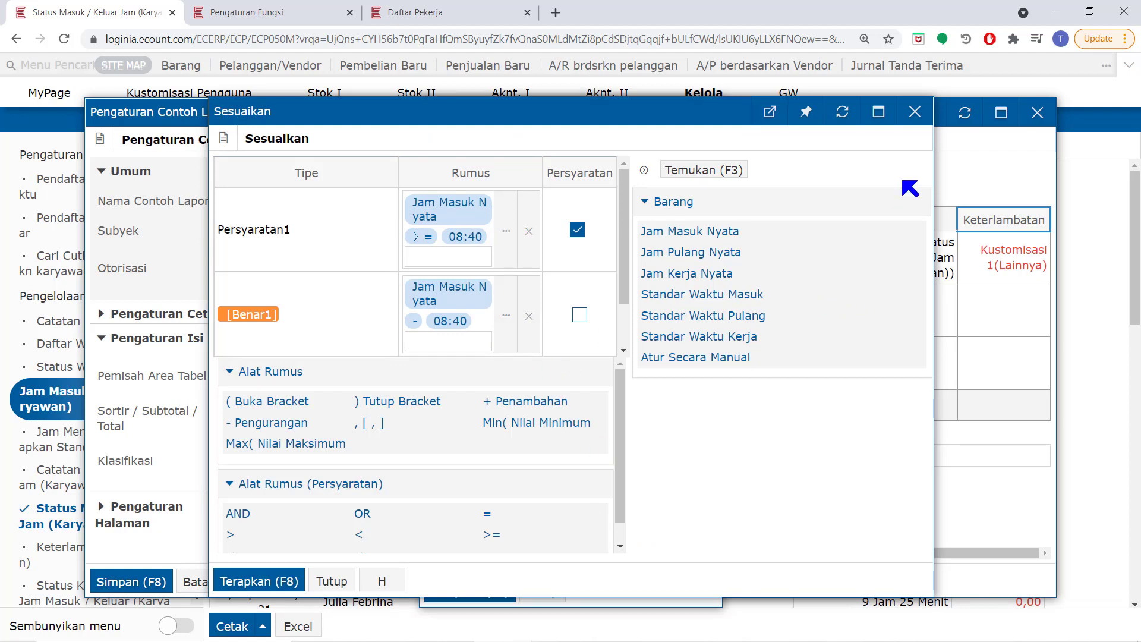
drag(934, 153, 1072, 155)
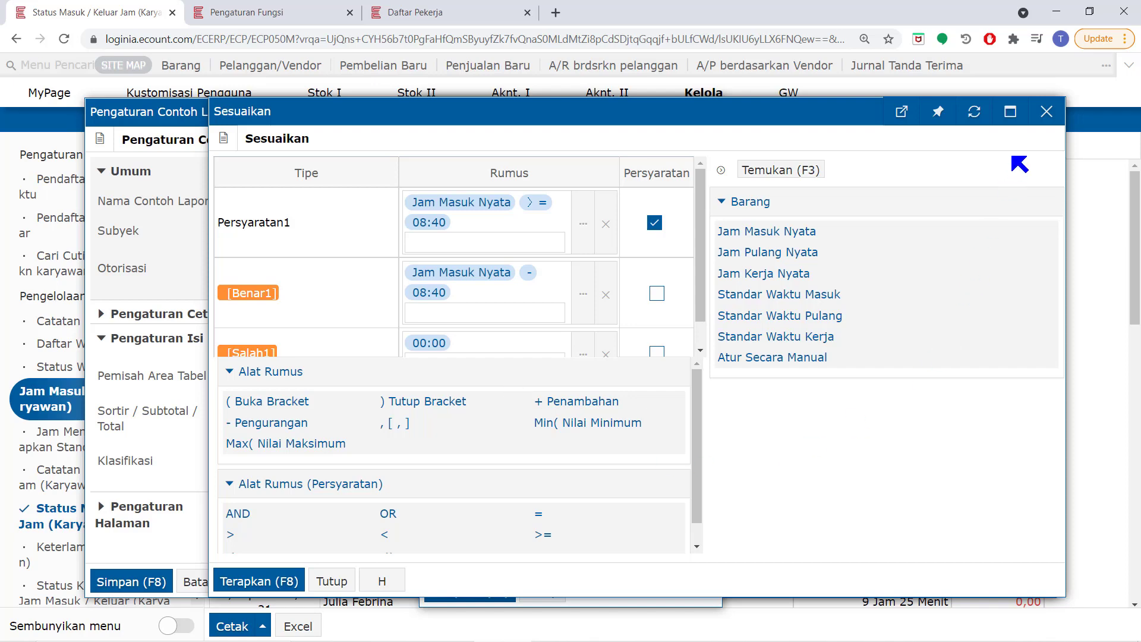
click(1037, 116)
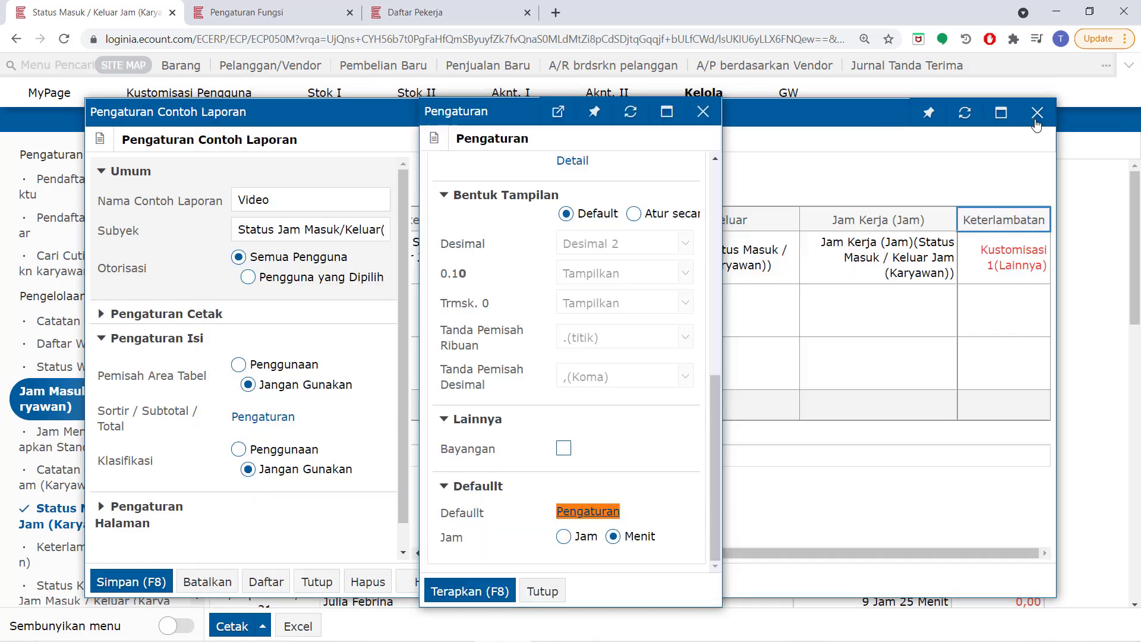
click(703, 112)
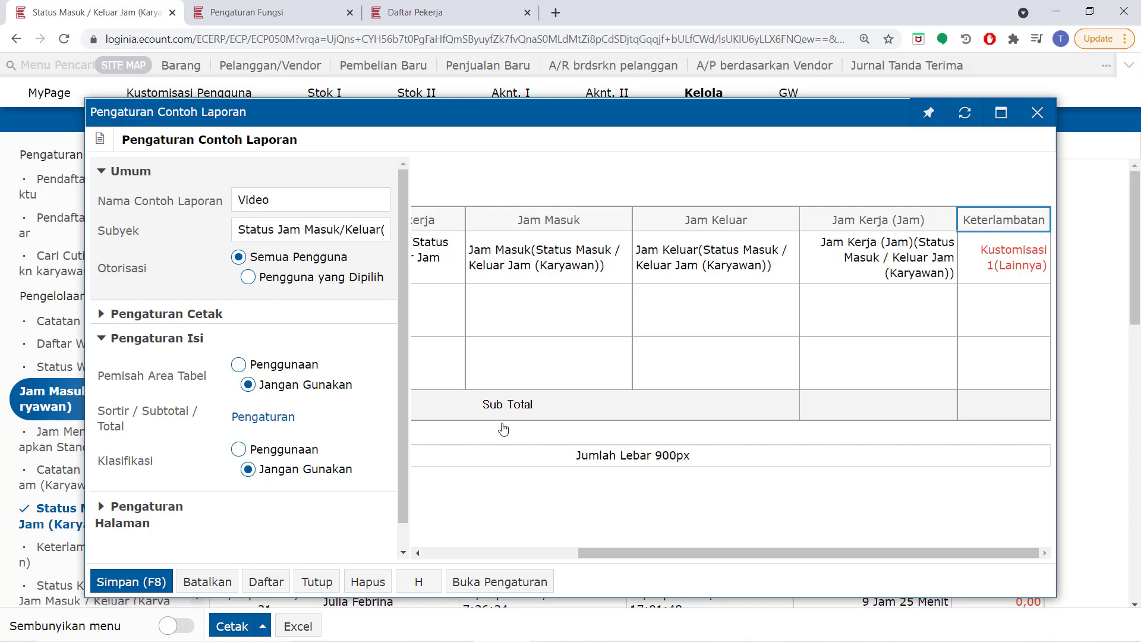
click(1037, 116)
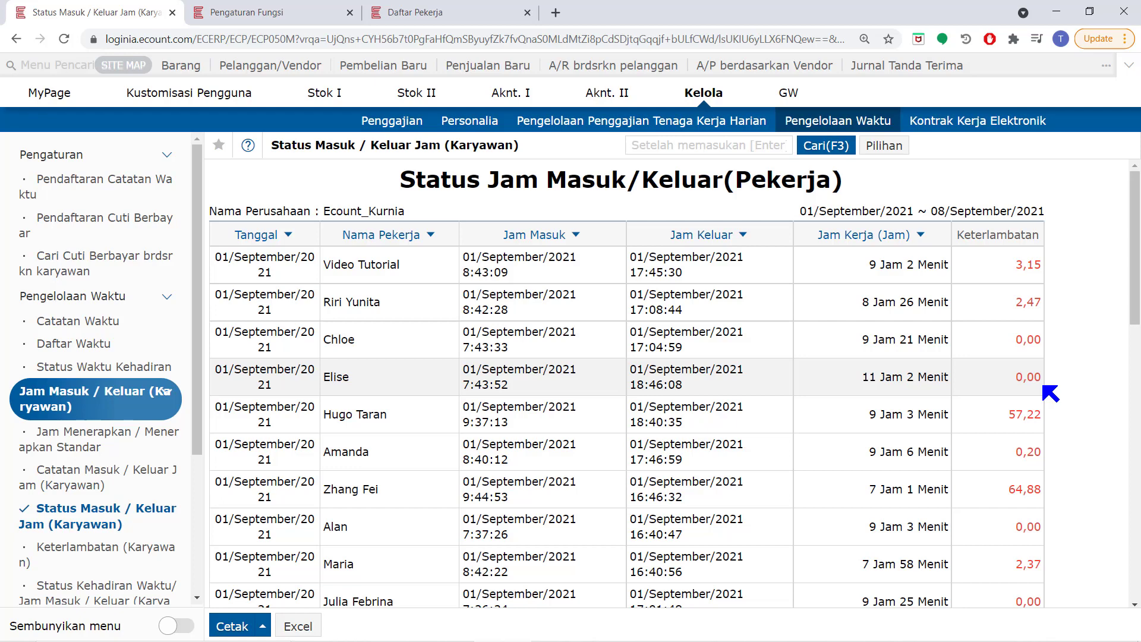
Open the Keterlambatan (Karyawan) report's search form
click(134, 550)
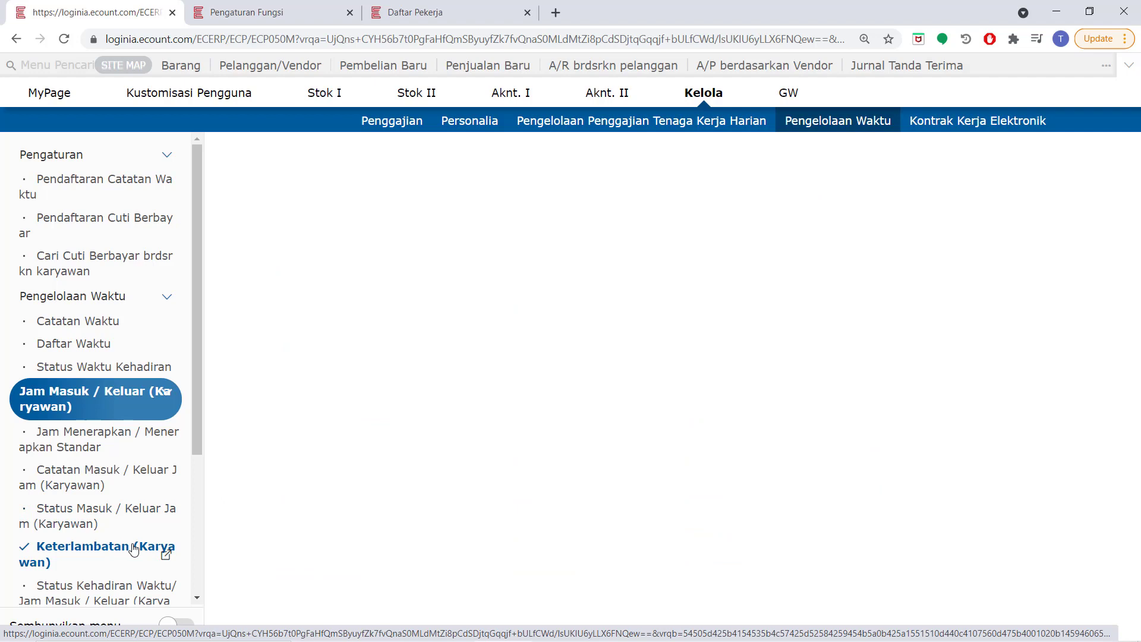
scroll(134, 551, down, 2)
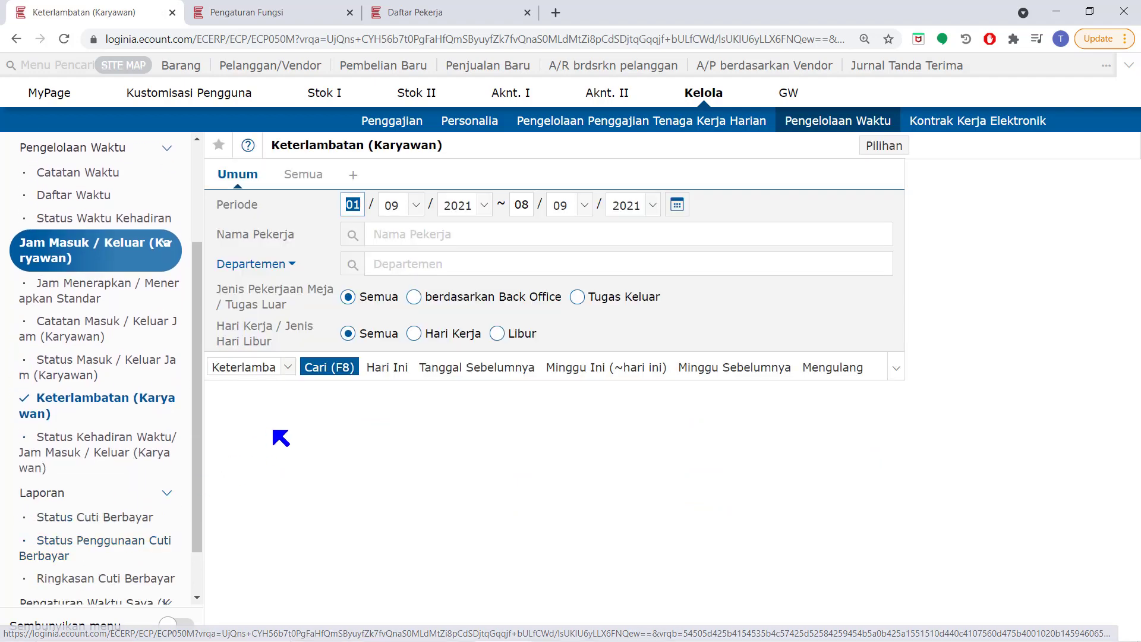
Run the Keterlambatan (Karyawan) report for 01/09/2021 to 08/09/2021 with work type and day type set to Semua
click(342, 374)
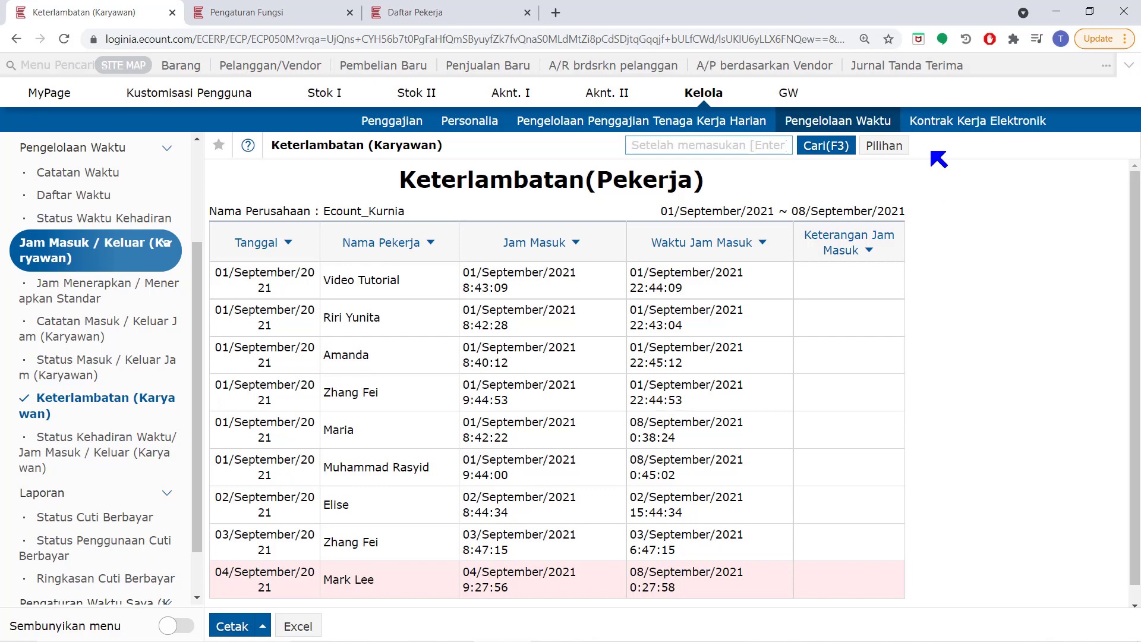
Review the work time list under Pengaturan Waktu Kerja in Pengaturan Fungsi, and open and close the form for registering a new work time
click(300, 8)
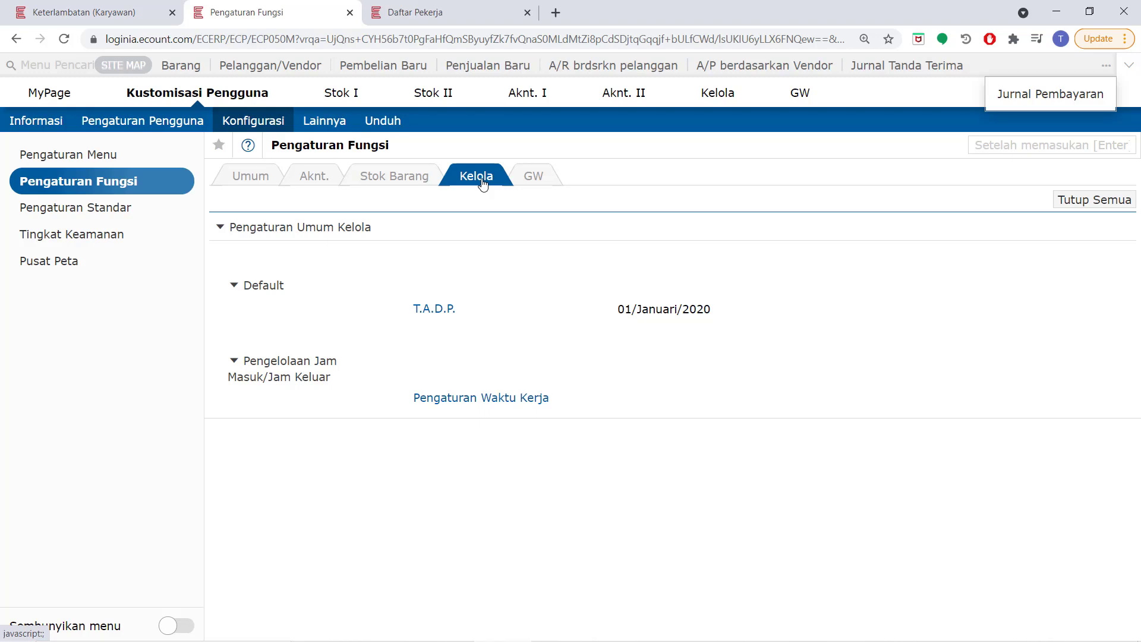
click(442, 399)
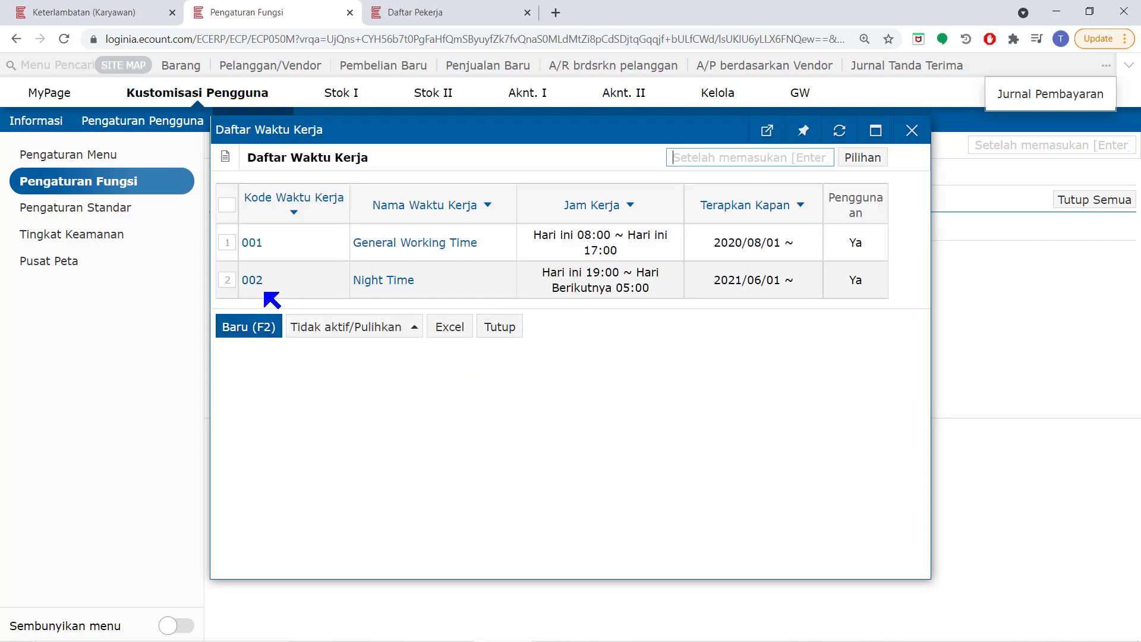
click(267, 324)
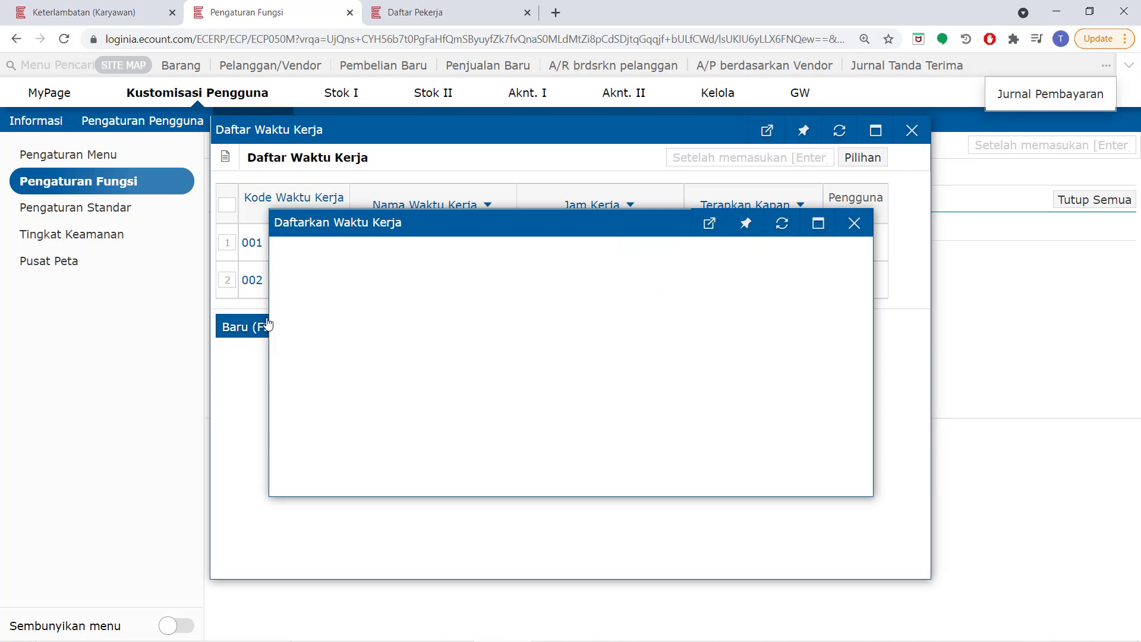
click(473, 479)
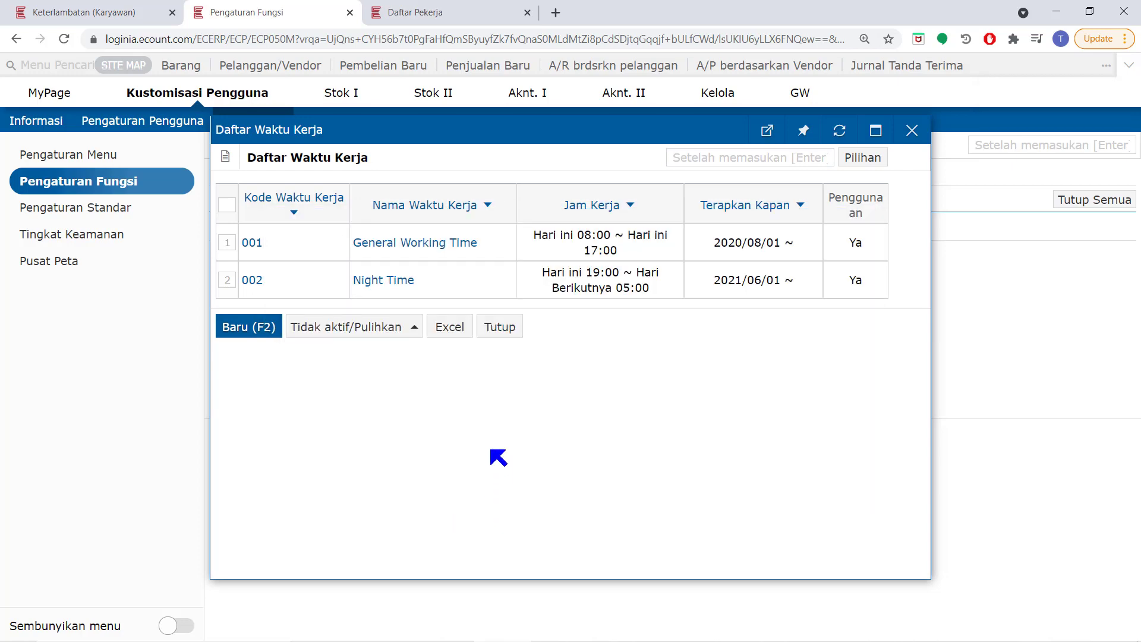
Open the first worker's record in Daftar Pekerja and view the Jam Kerja setting in the worker information
click(448, 11)
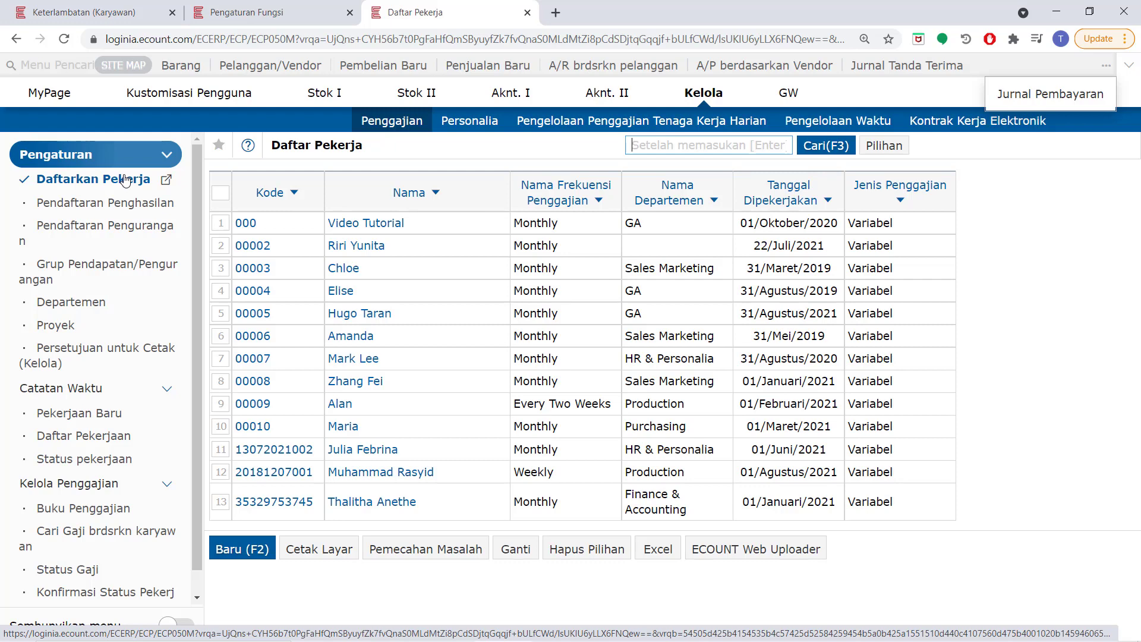
click(359, 224)
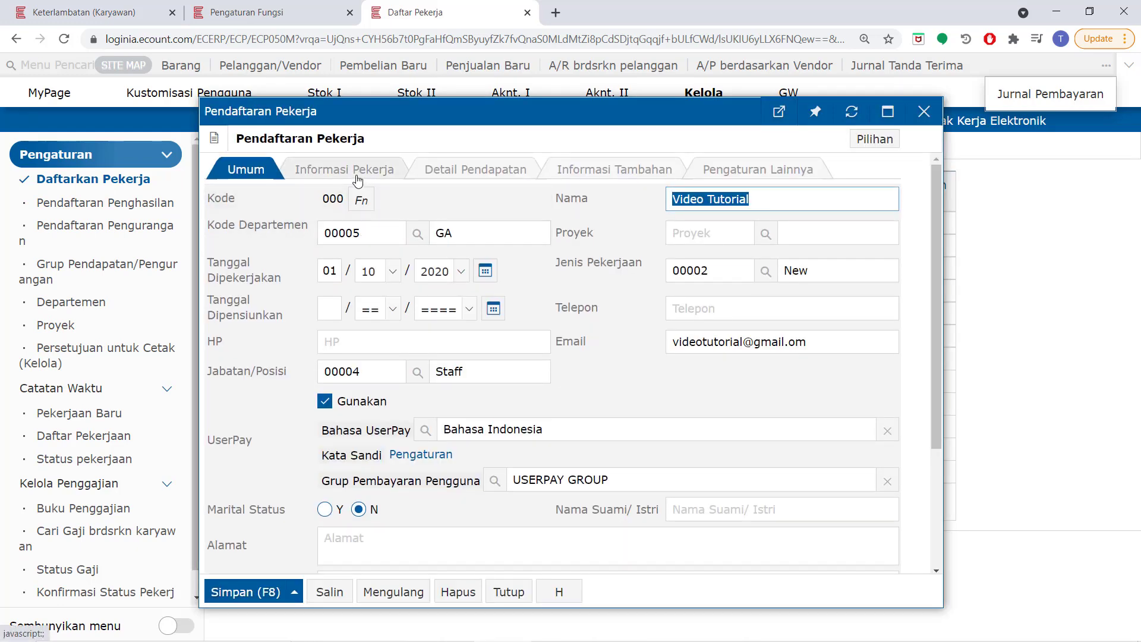
click(357, 180)
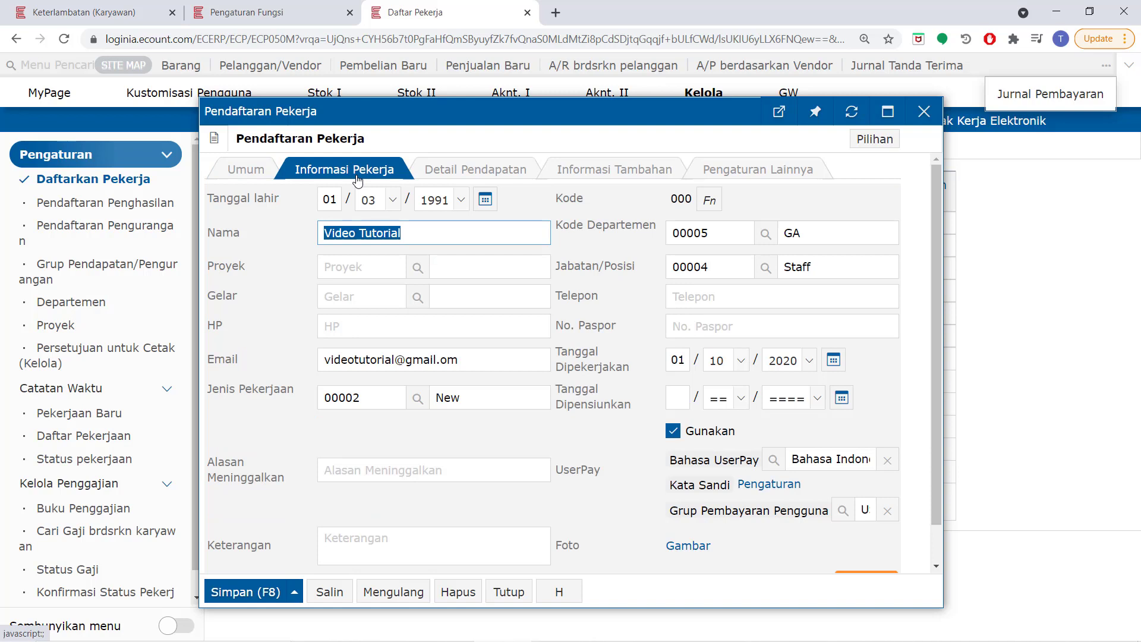
scroll(678, 323, down, 1)
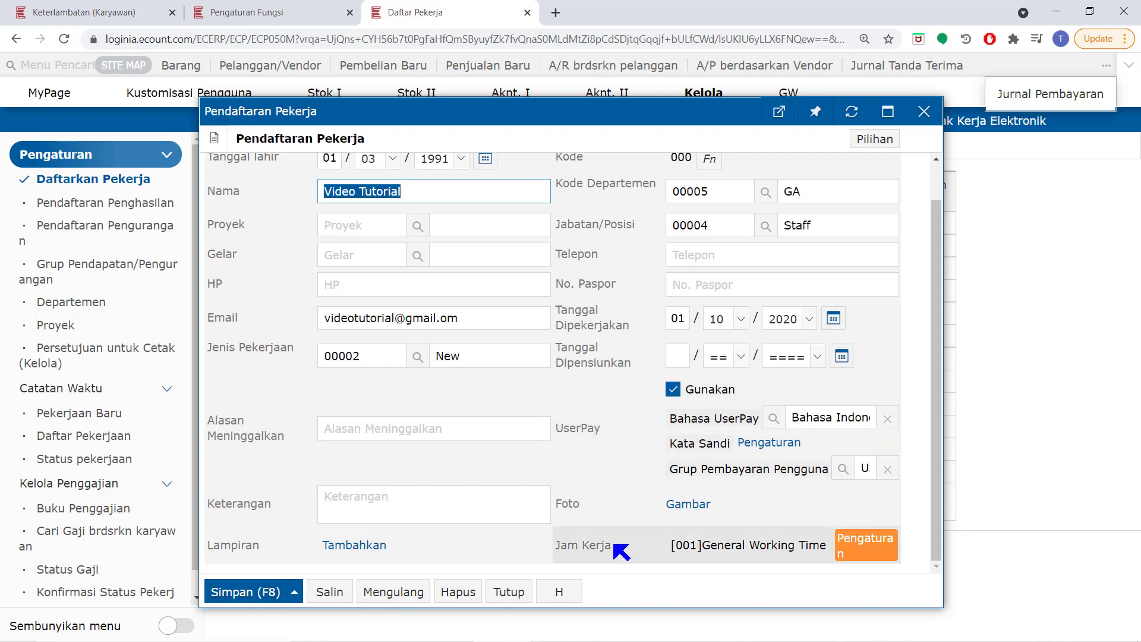
Try adding a new Jam Kerja entry for the worker with work time 001 General Working Time, closing the dialog without saving
click(883, 549)
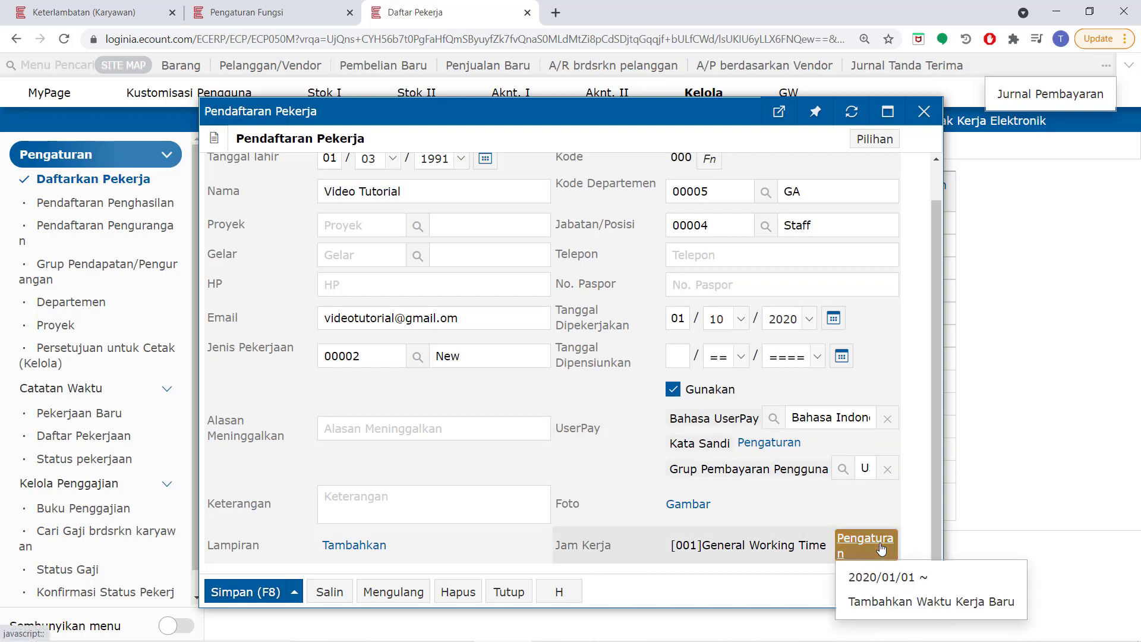
click(896, 604)
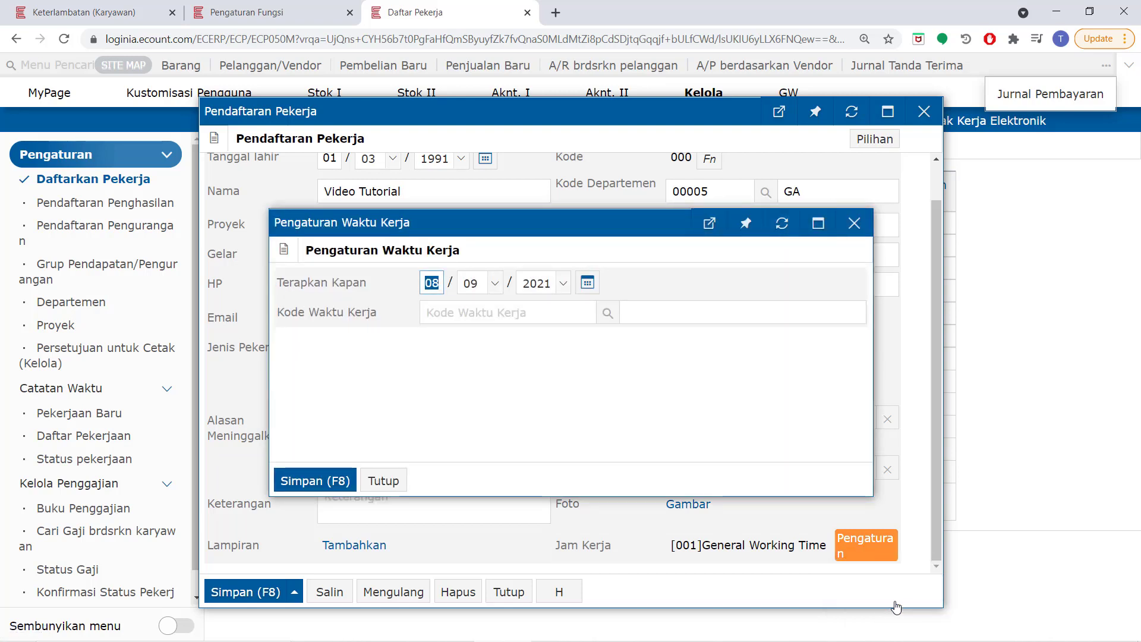
click(607, 313)
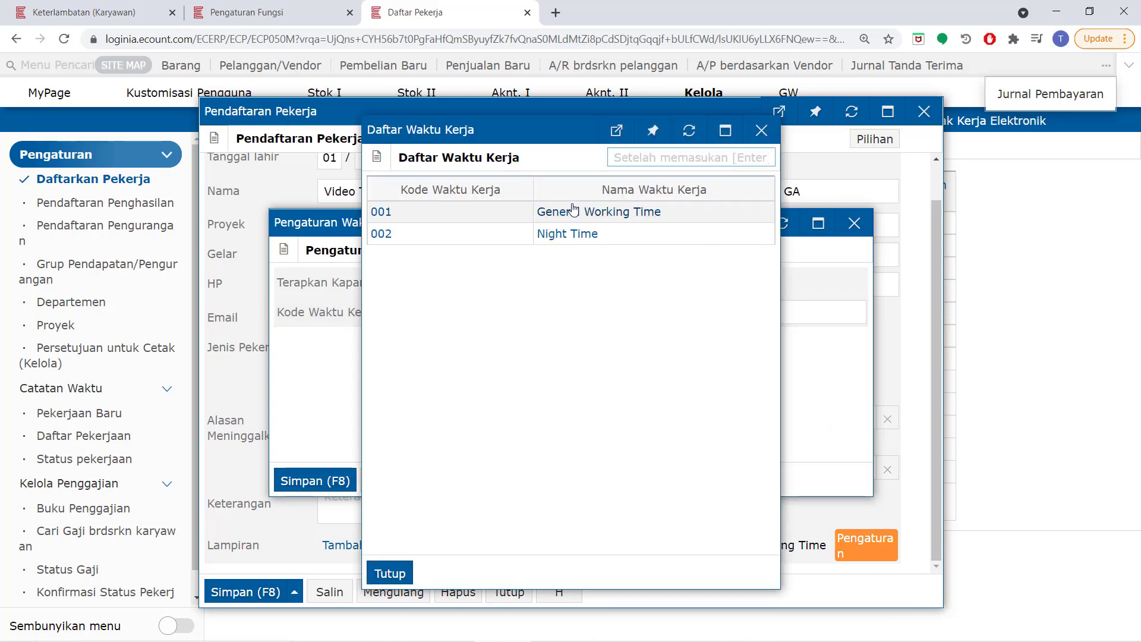
click(573, 211)
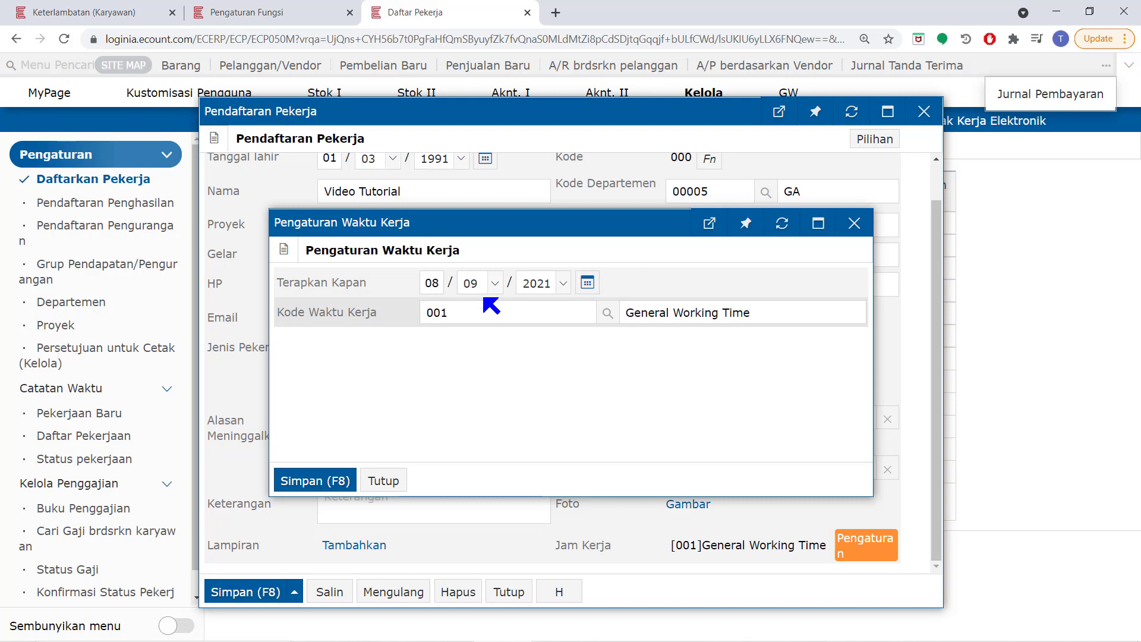
click(384, 480)
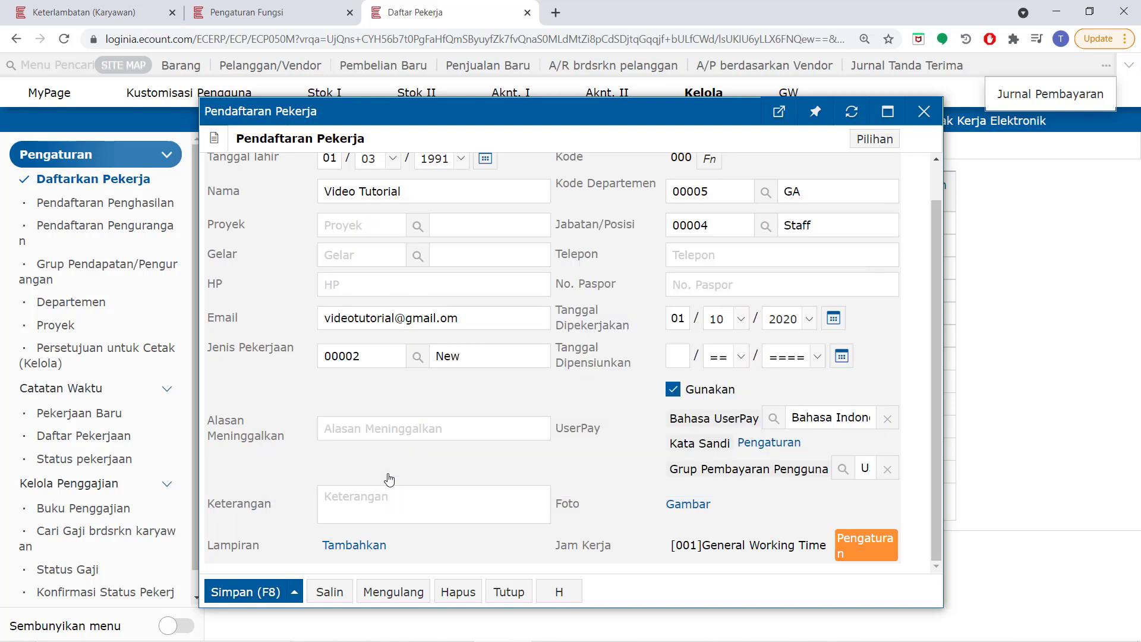
Return to the Keterlambatan (Karyawan) report and rerun it with Hari Kerja / Jenis Hari Libur set to Libur
click(83, 17)
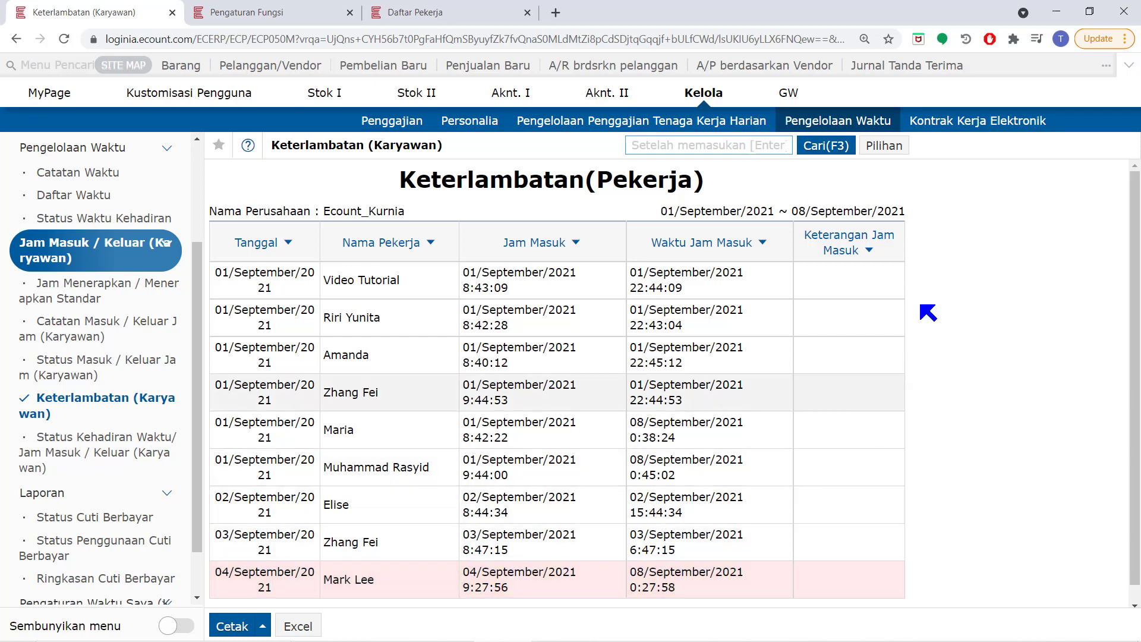
click(826, 148)
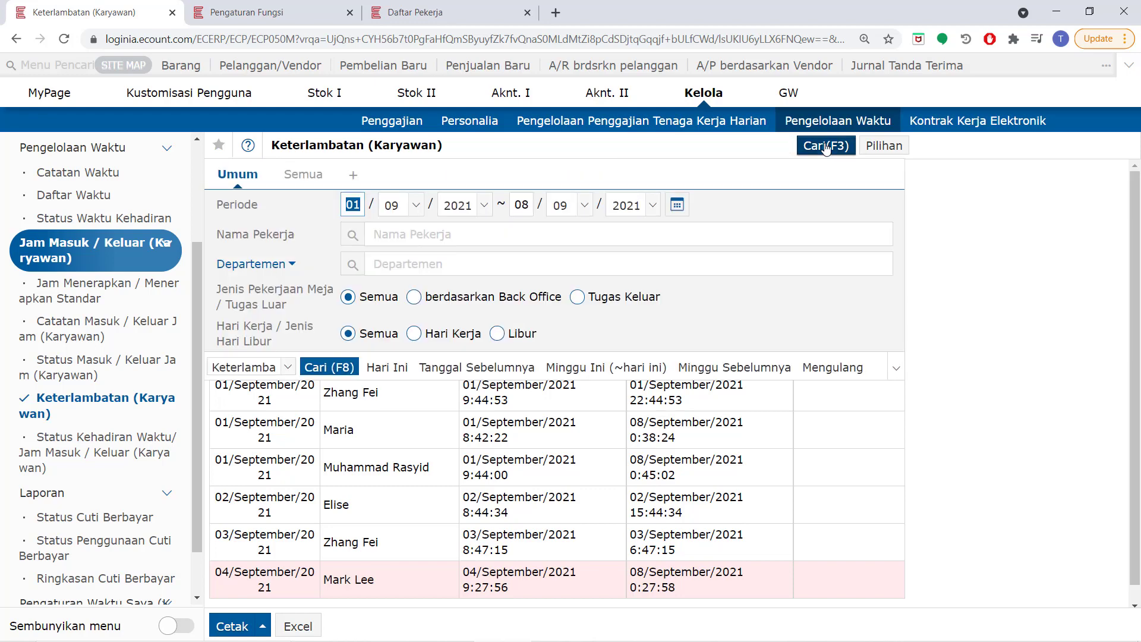
click(497, 333)
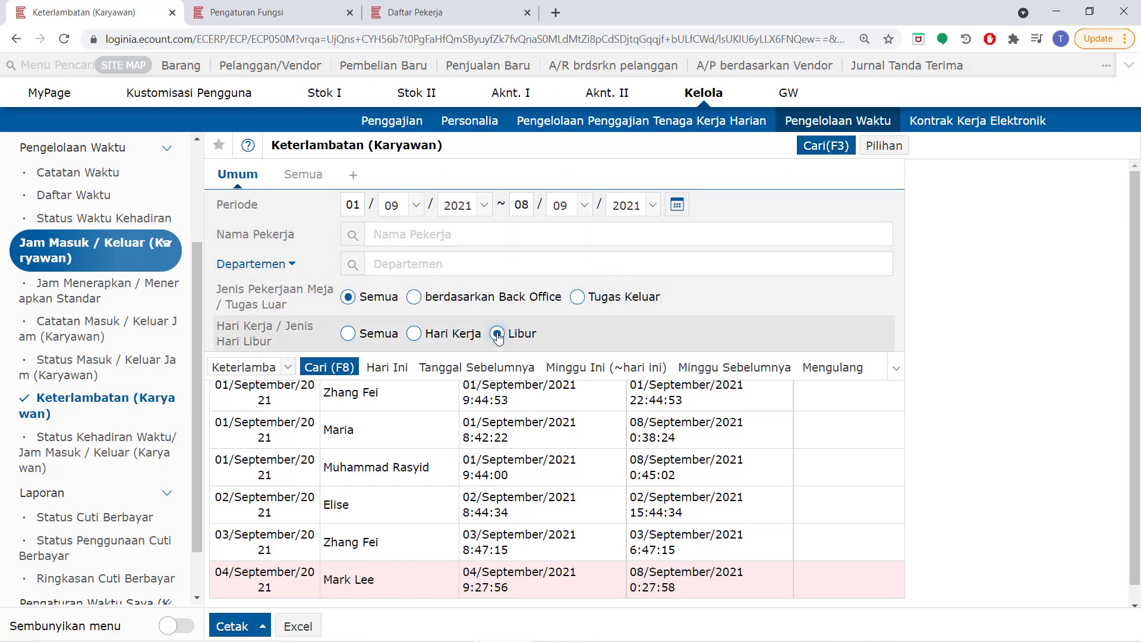
click(348, 360)
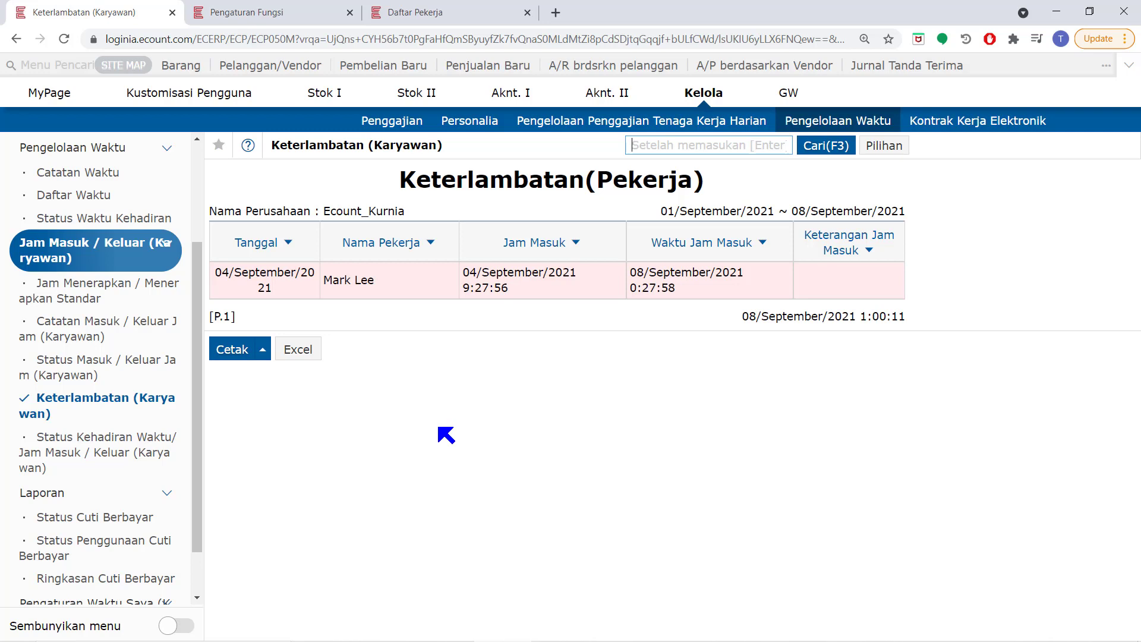
Run the Status Jam Masuk / Keluar / Waktu Kehadiran (Karyawan) report for 01/09/2021 to 08/09/2021 with all attendance types included
click(145, 443)
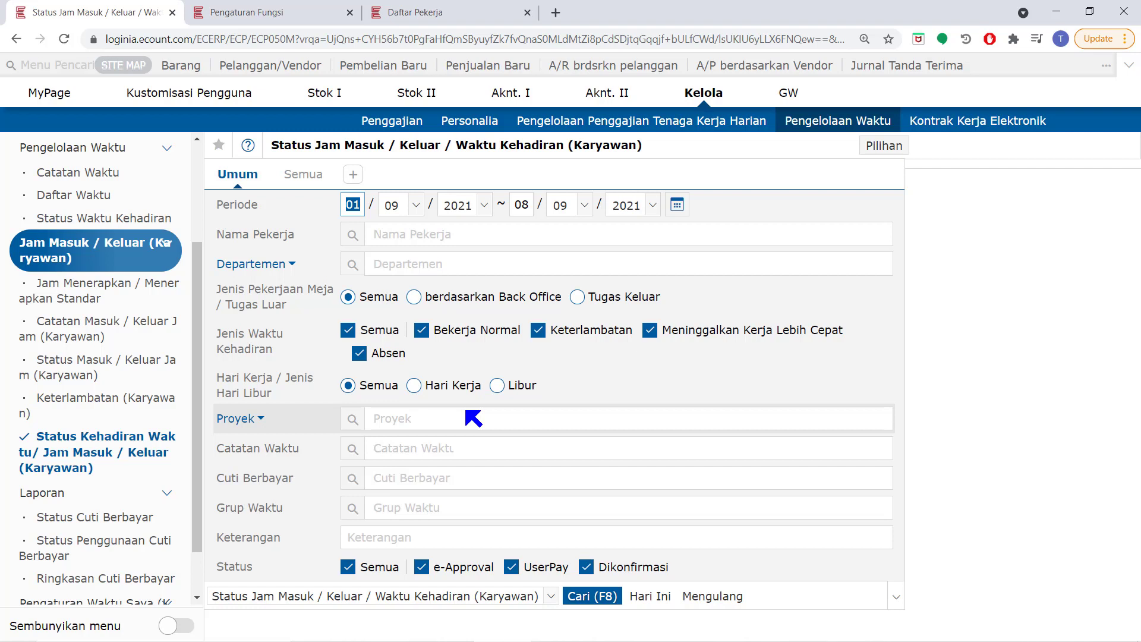
click(609, 599)
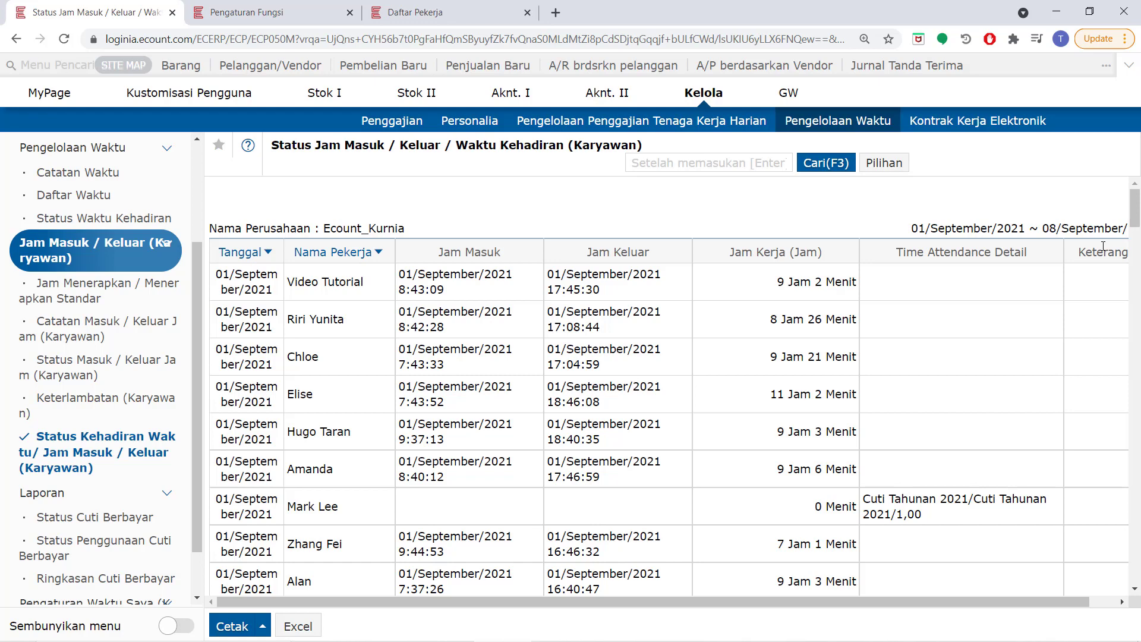
Review the attendance status report's search conditions without changing them, and open the report's print options
click(809, 166)
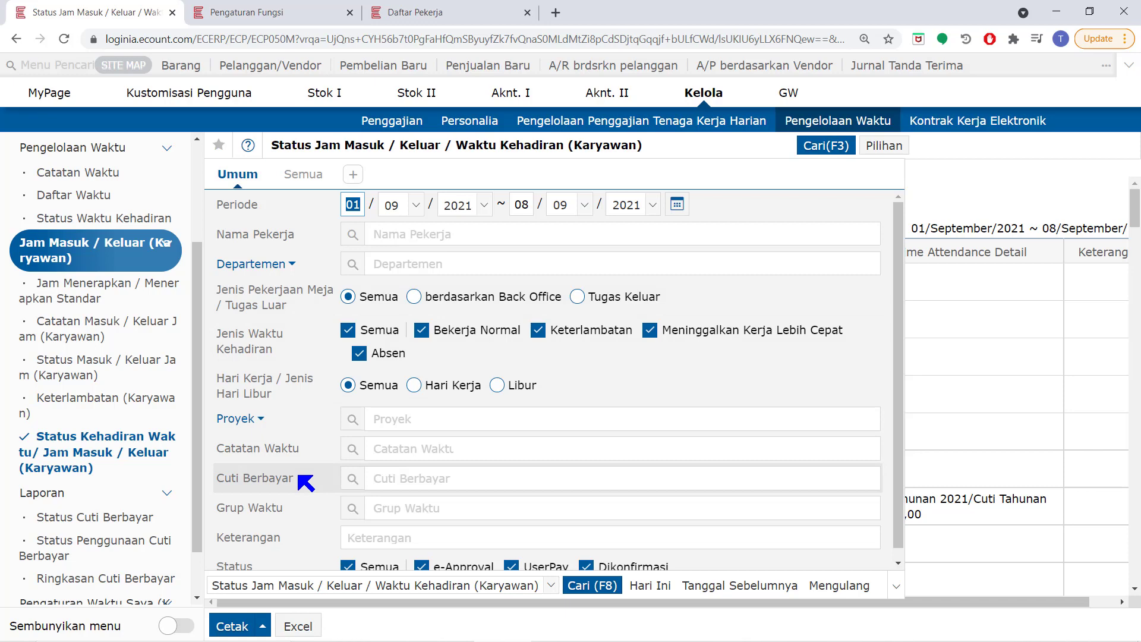
click(827, 148)
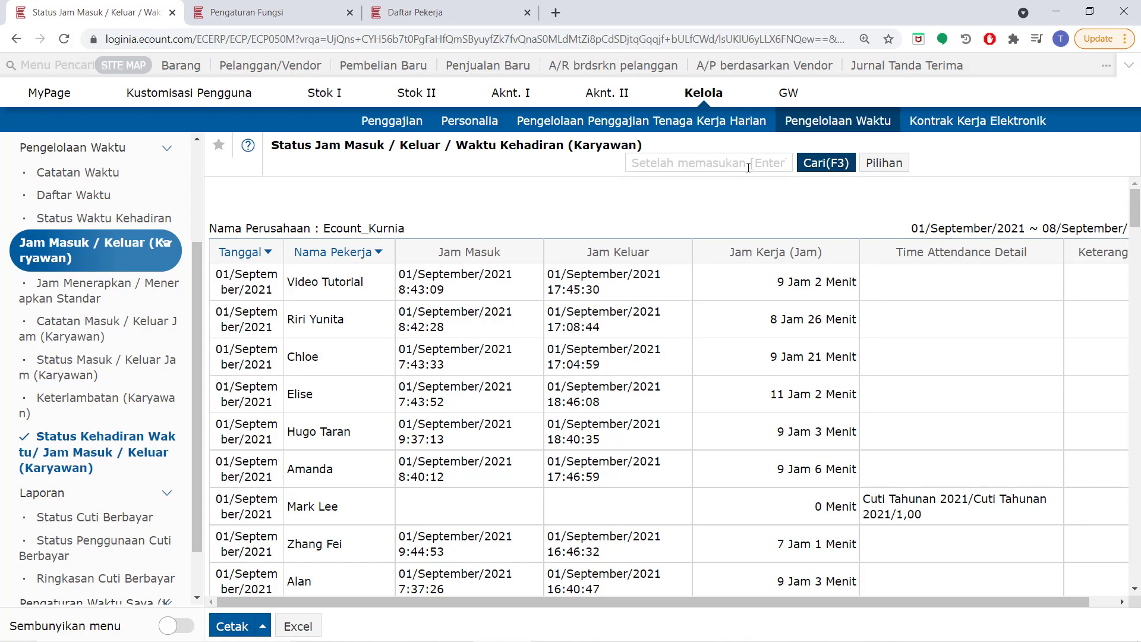
click(250, 624)
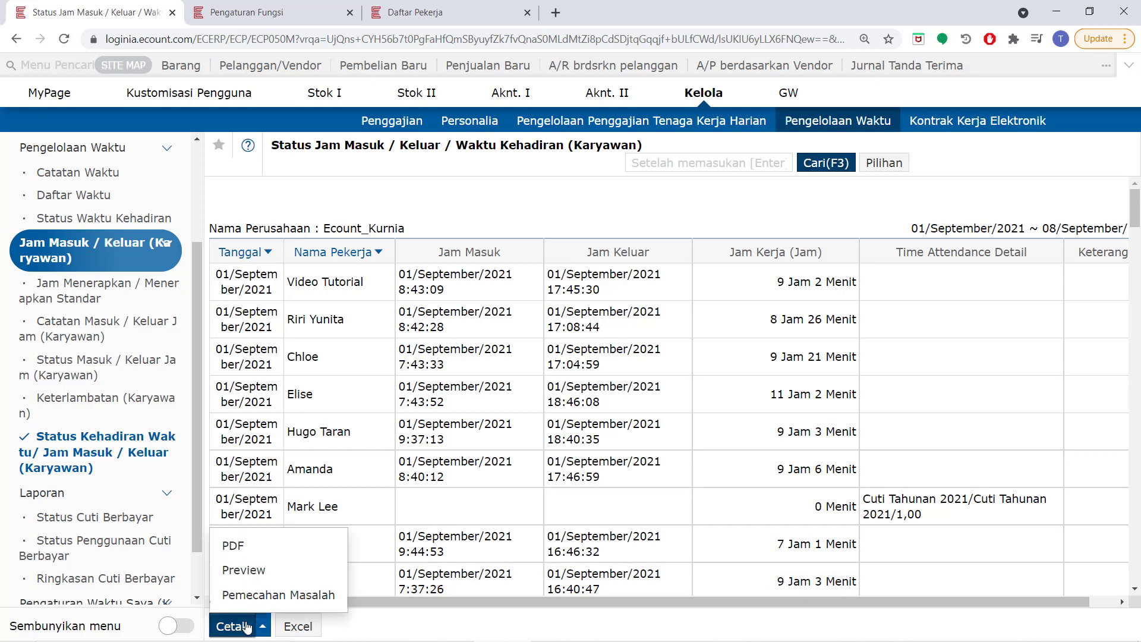